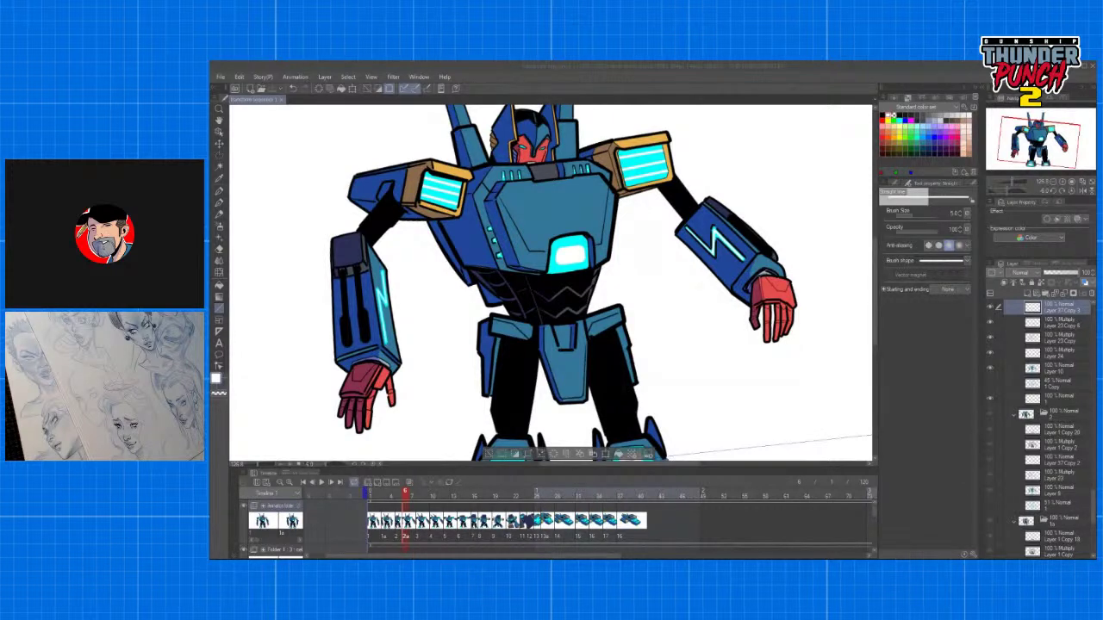
Paste the white highlight layer into cels 3 and 4 of the transformation animation, within each cel's layer folder.
{"action": "mouse_move", "coordinate": [406, 496]}
{"action": "left_mouse_down"}
{"action": "mouse_move", "coordinate": [448, 497]}
{"action": "mouse_move", "coordinate": [365, 504]}
{"action": "mouse_move", "coordinate": [454, 503]}
{"action": "mouse_move", "coordinate": [412, 504]}
{"action": "left_mouse_up"}
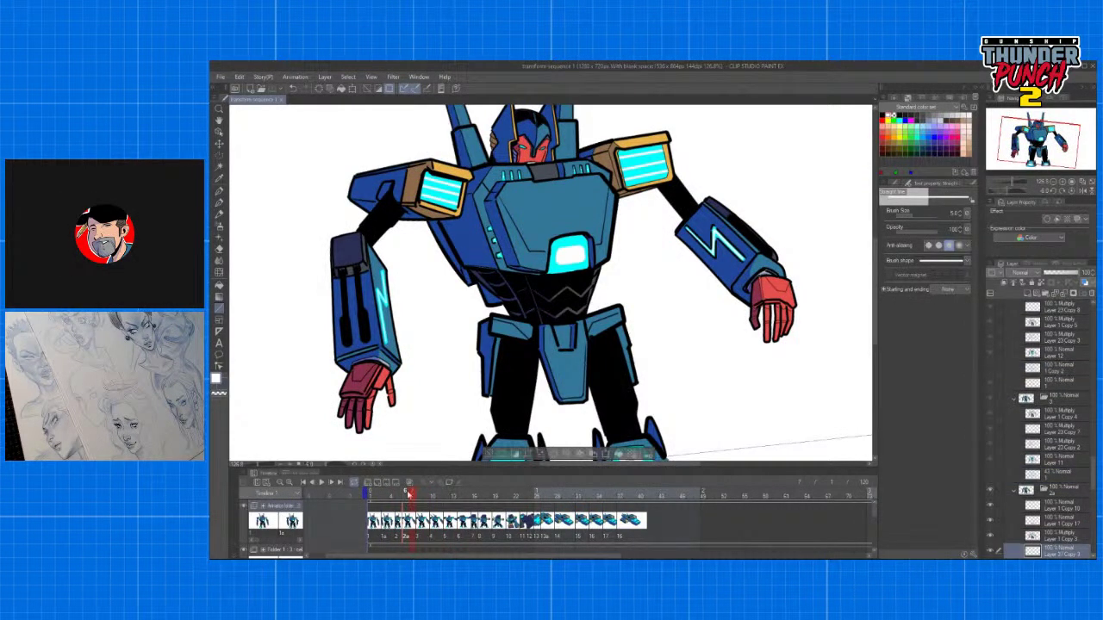
{"action": "left_click", "coordinate": [421, 497]}
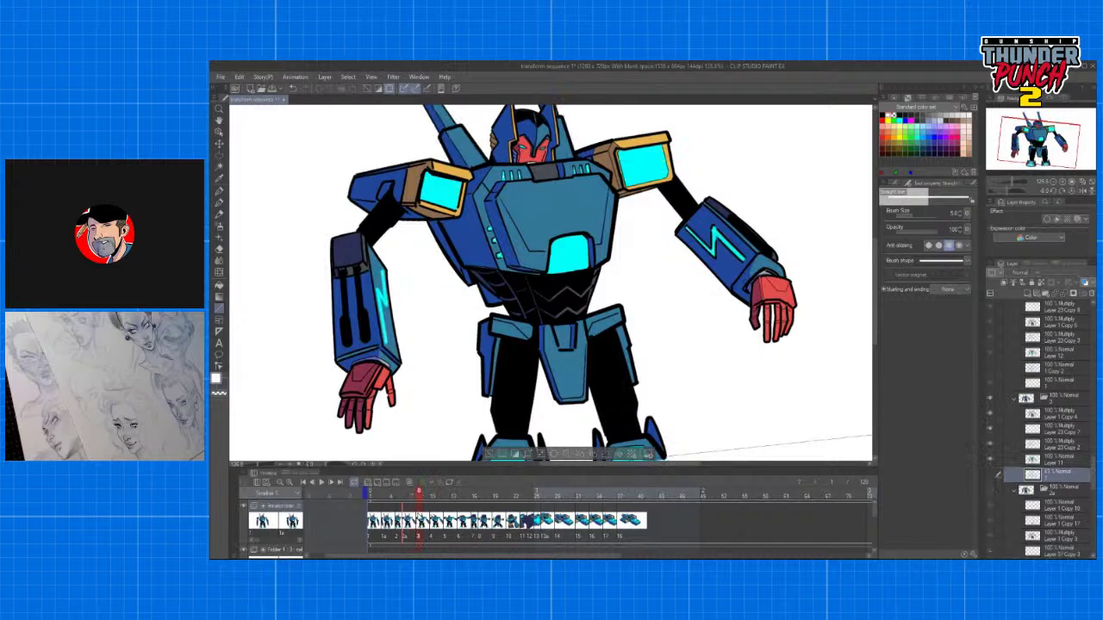
{"action": "left_click", "coordinate": [1069, 427]}
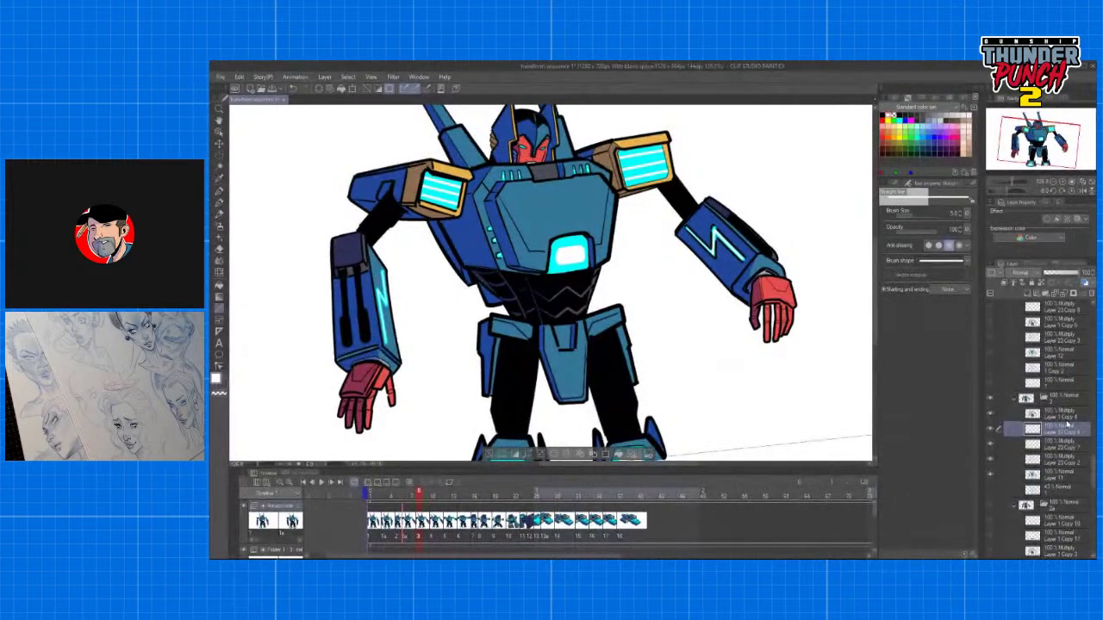
{"action": "mouse_move", "coordinate": [421, 497]}
{"action": "left_mouse_down"}
{"action": "mouse_move", "coordinate": [408, 496]}
{"action": "mouse_move", "coordinate": [435, 501]}
{"action": "left_mouse_up"}
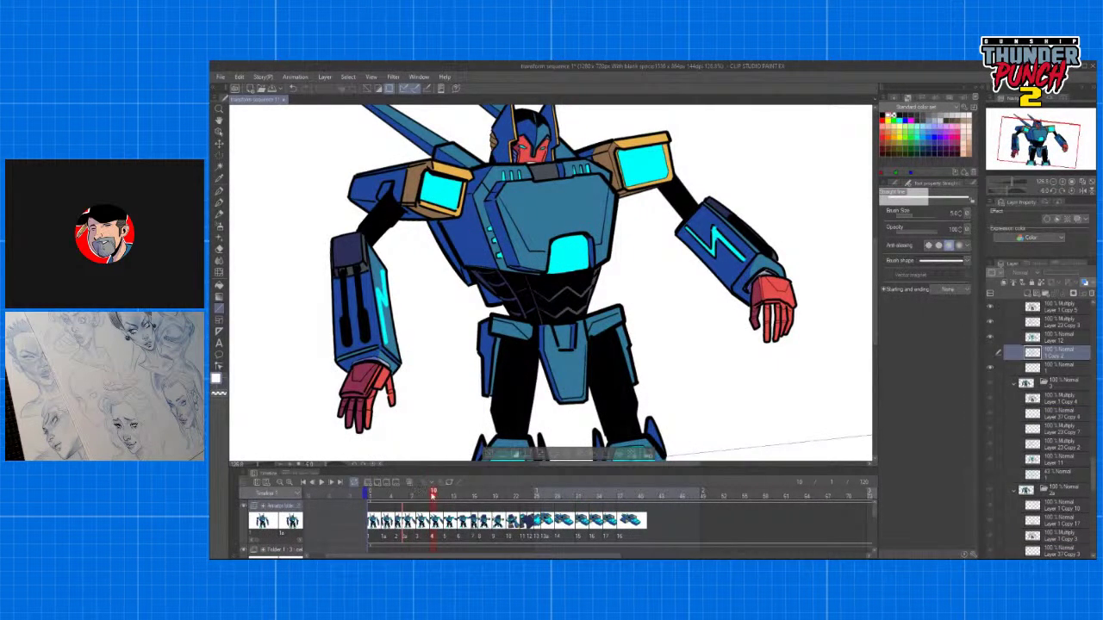
{"action": "left_click", "coordinate": [1068, 324]}
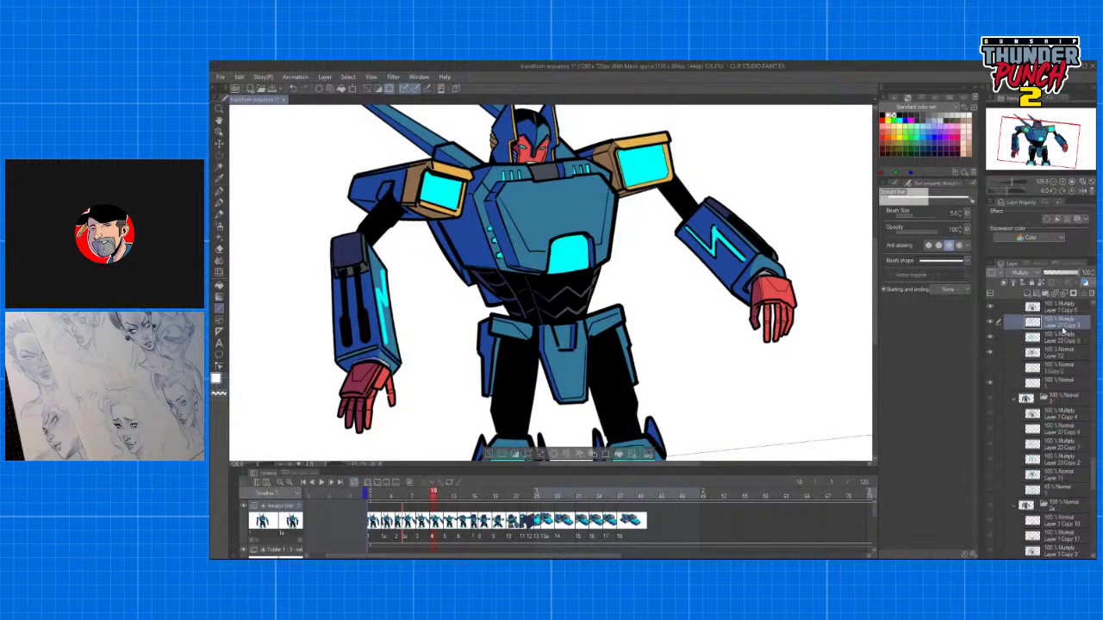
Paste the white highlight layer into cel 5 at frame 12, directly above its Multiply layer, Layer 23 Copy 4.
{"action": "mouse_move", "coordinate": [433, 493]}
{"action": "left_mouse_down"}
{"action": "mouse_move", "coordinate": [414, 499]}
{"action": "mouse_move", "coordinate": [448, 497]}
{"action": "left_mouse_up"}
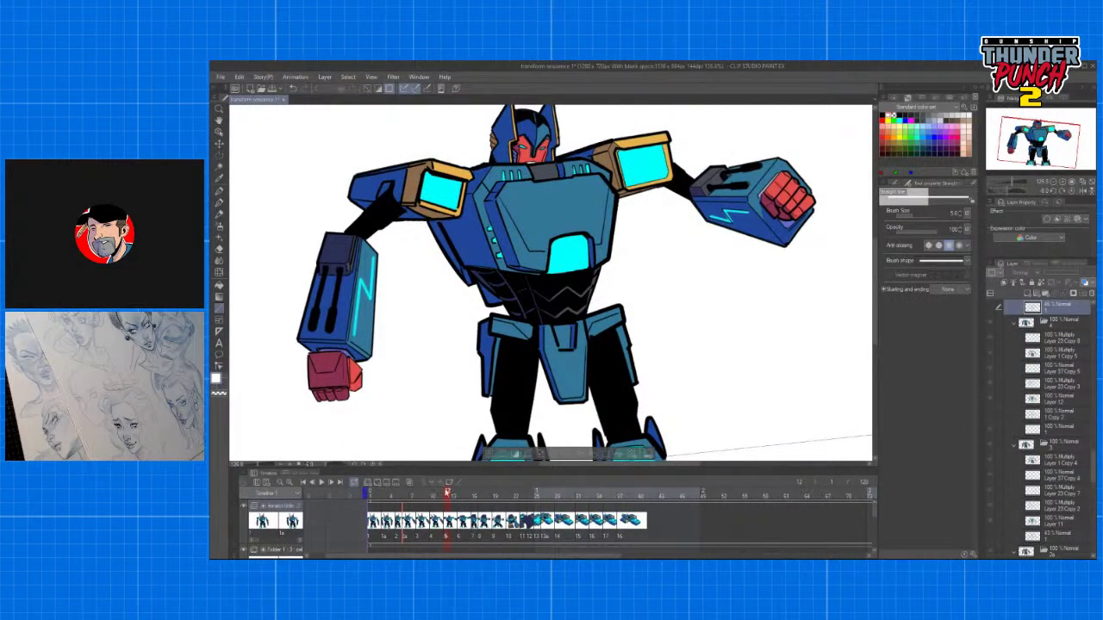
{"action": "scroll", "coordinate": [1069, 431], "scroll_direction": "up", "scroll_amount": 5}
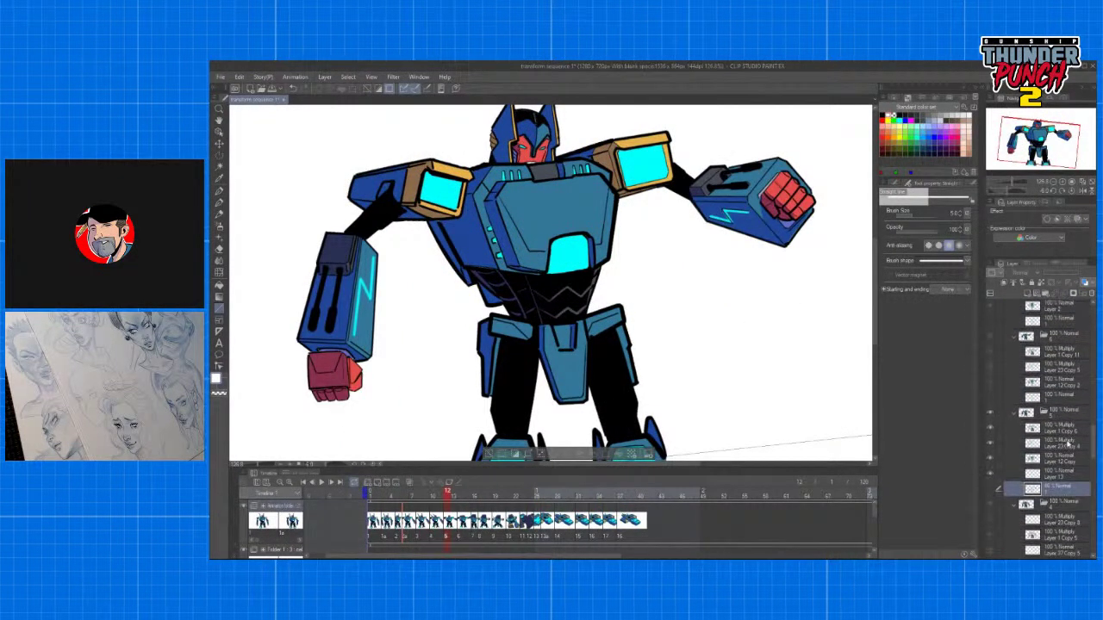
{"action": "left_click", "coordinate": [1066, 444]}
{"action": "key", "text": "ctrl+v"}
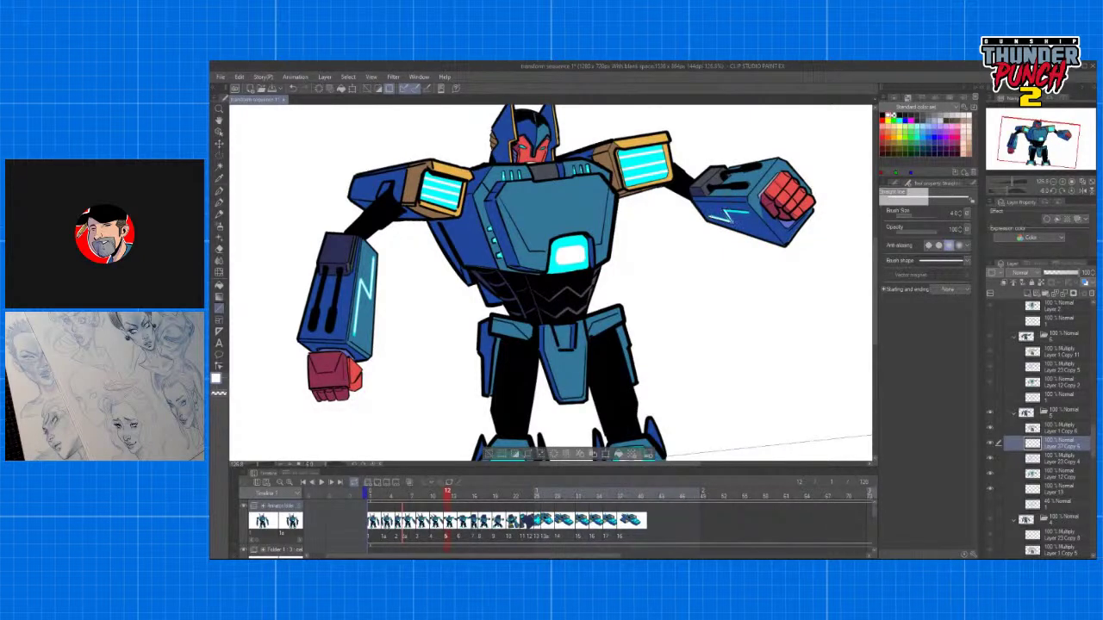
Check the sequence from frame 1, and paste the white highlight layer into cel 6 above Layer 23 Copy 5.
{"action": "left_click_drag", "start_coordinate": [448, 498], "coordinate": [330, 500]}
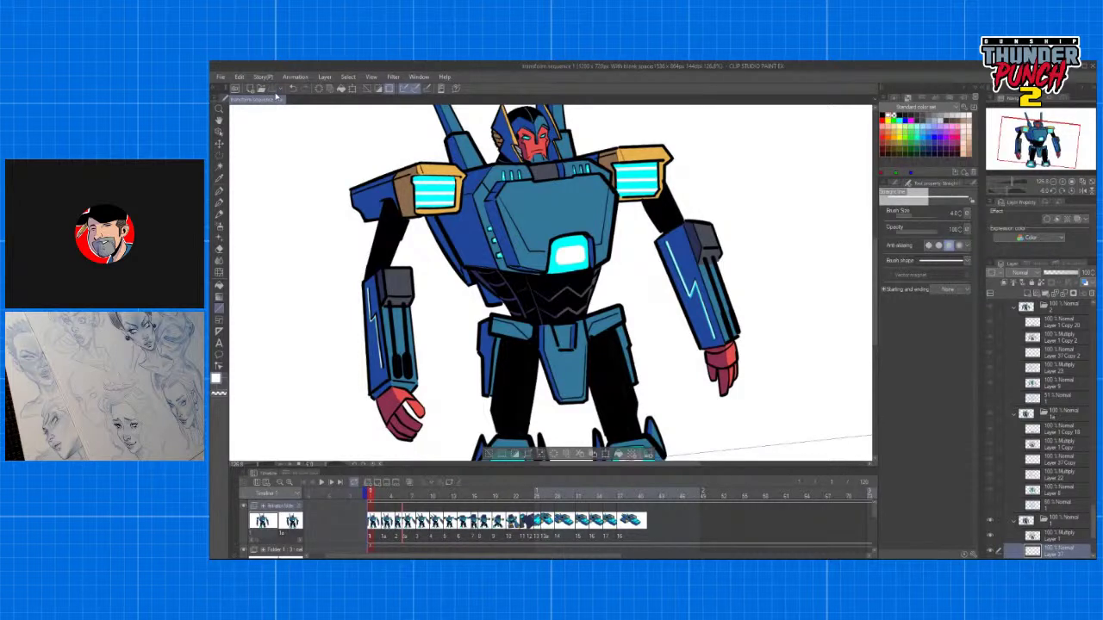
{"action": "key", "text": "space"}
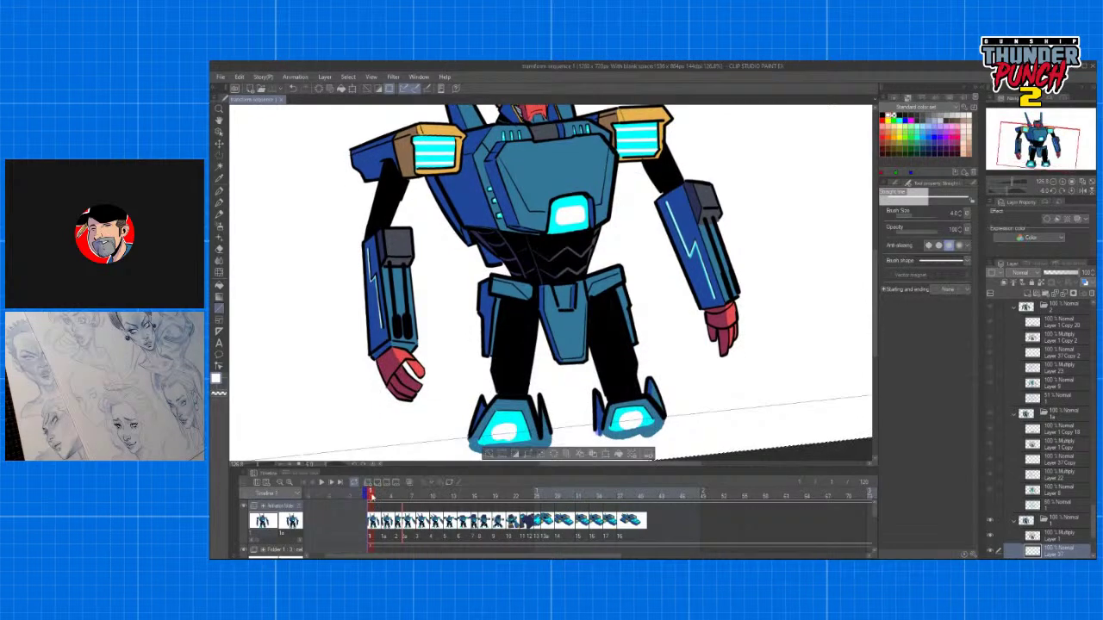
{"action": "left_click_drag", "start_coordinate": [372, 498], "coordinate": [467, 508]}
{"action": "left_click", "coordinate": [1066, 355]}
{"action": "key", "text": "ctrl+v"}
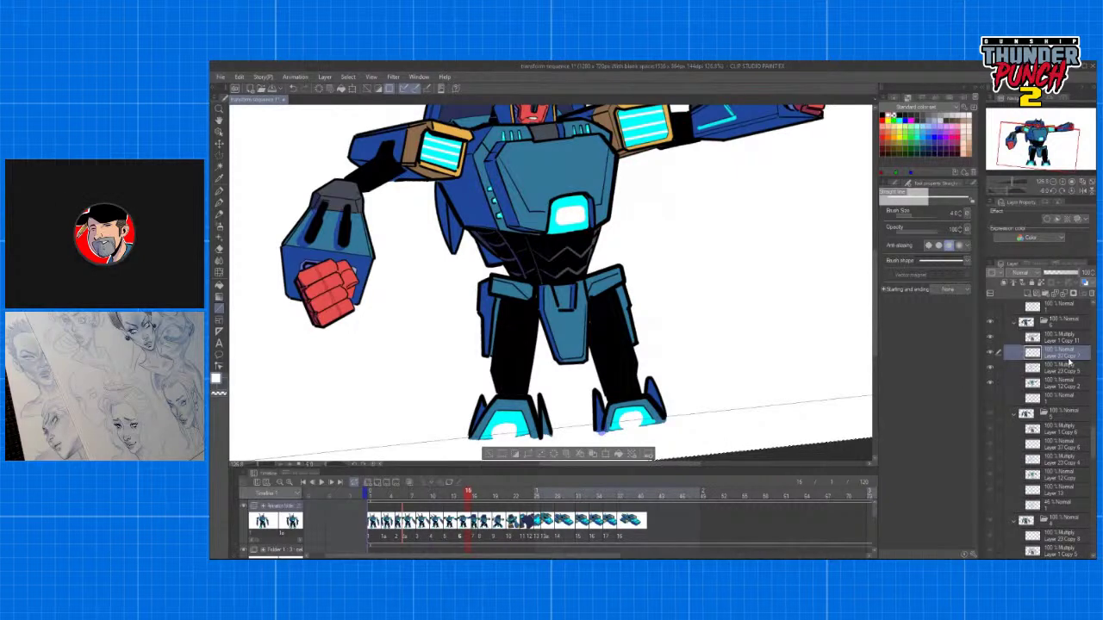
{"action": "left_click_drag", "start_coordinate": [875, 332], "coordinate": [875, 302]}
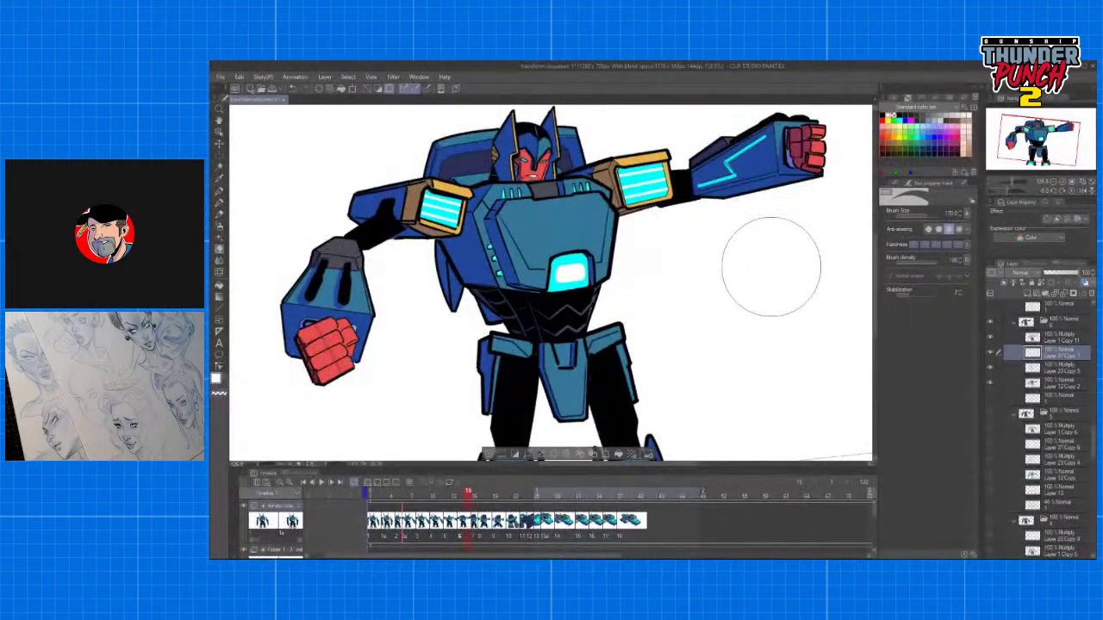
Scrub between the early cels and cels 6 and 8 to compare the white highlights on the robot's lights.
{"action": "left_click", "coordinate": [218, 320]}
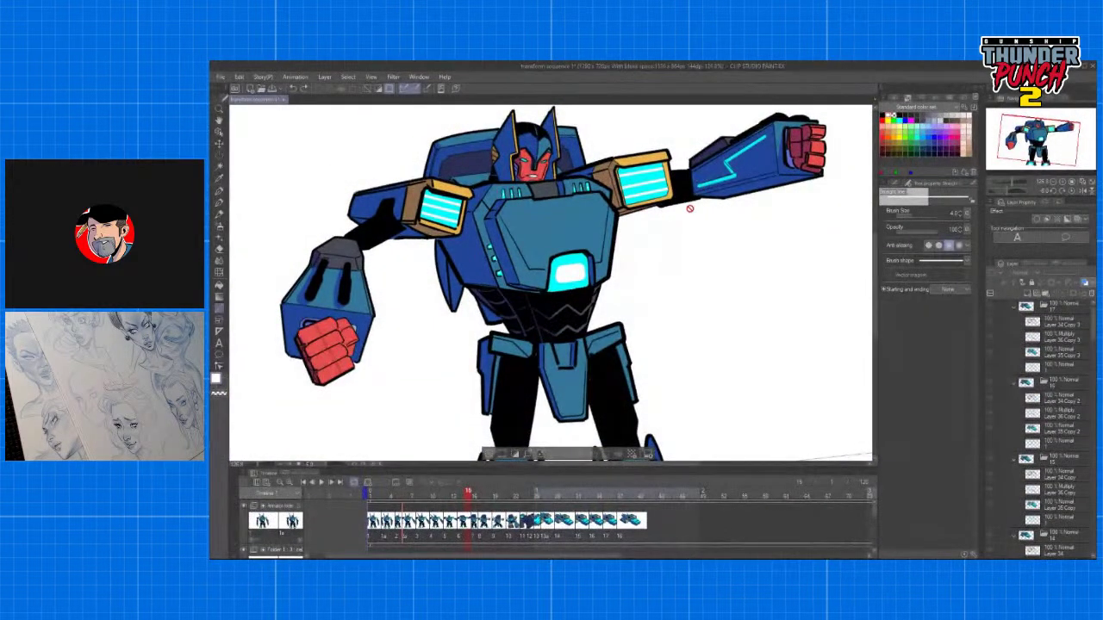
{"action": "left_click", "coordinate": [470, 537]}
{"action": "left_click", "coordinate": [413, 497]}
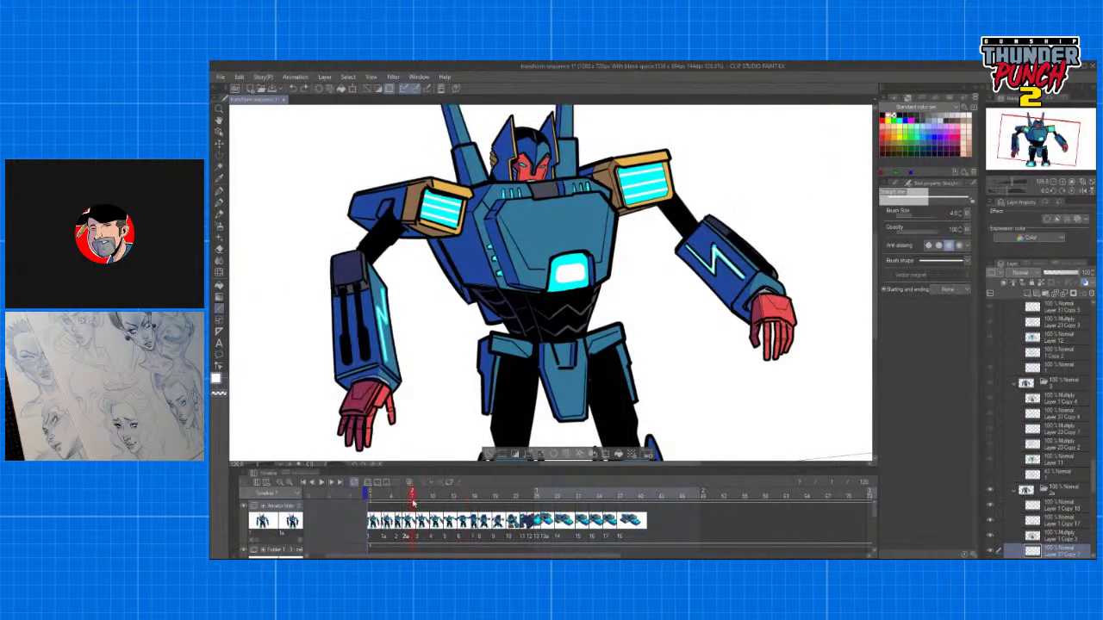
{"action": "left_click_drag", "start_coordinate": [414, 497], "coordinate": [462, 498]}
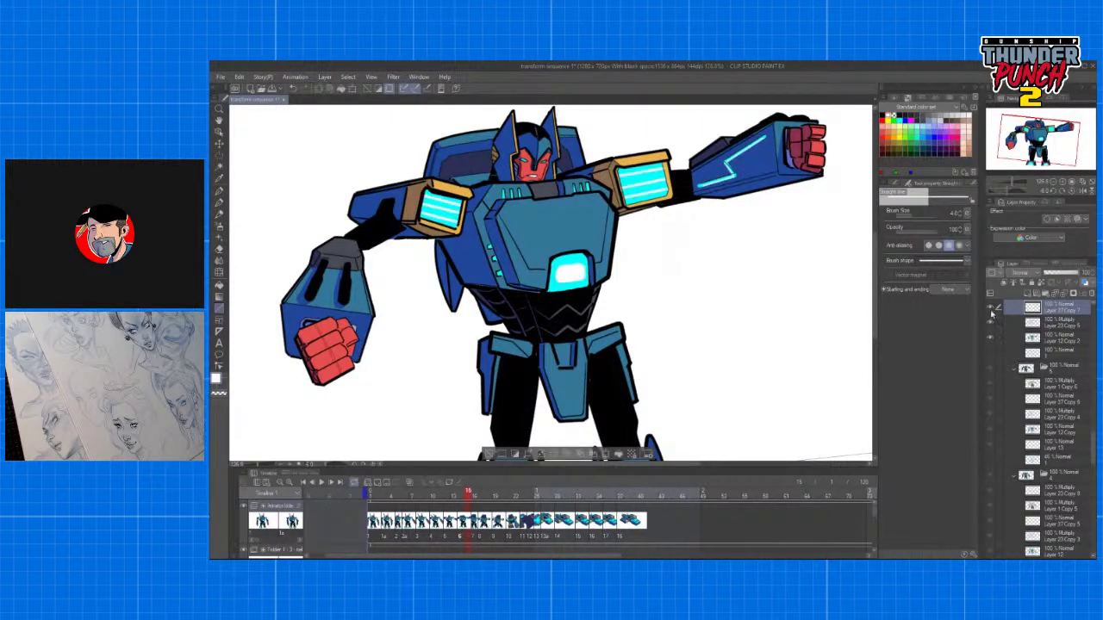
{"action": "mouse_move", "coordinate": [466, 492]}
{"action": "left_mouse_down"}
{"action": "mouse_move", "coordinate": [455, 496]}
{"action": "mouse_move", "coordinate": [466, 493]}
{"action": "left_mouse_up"}
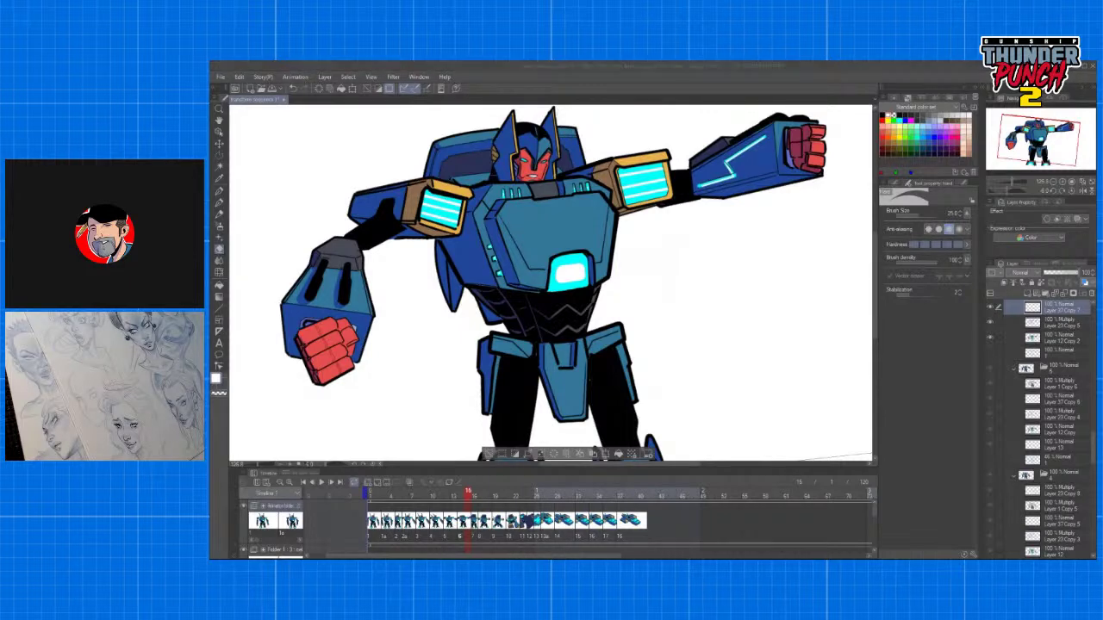
{"action": "left_click", "coordinate": [470, 496]}
{"action": "key", "text": "space"}
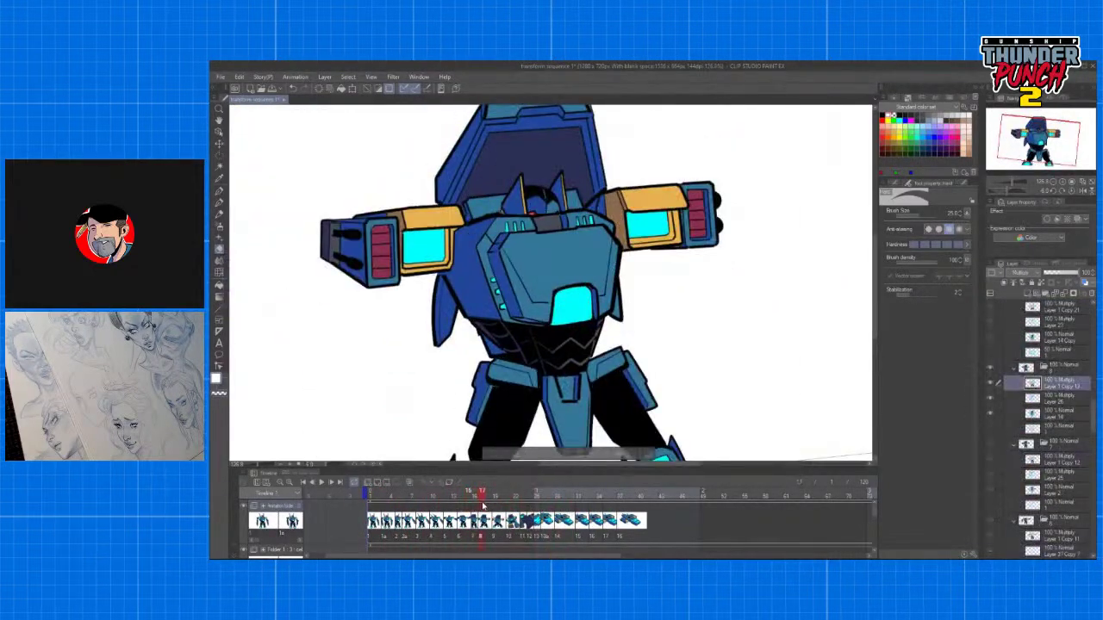
{"action": "left_click_drag", "start_coordinate": [483, 505], "coordinate": [361, 512]}
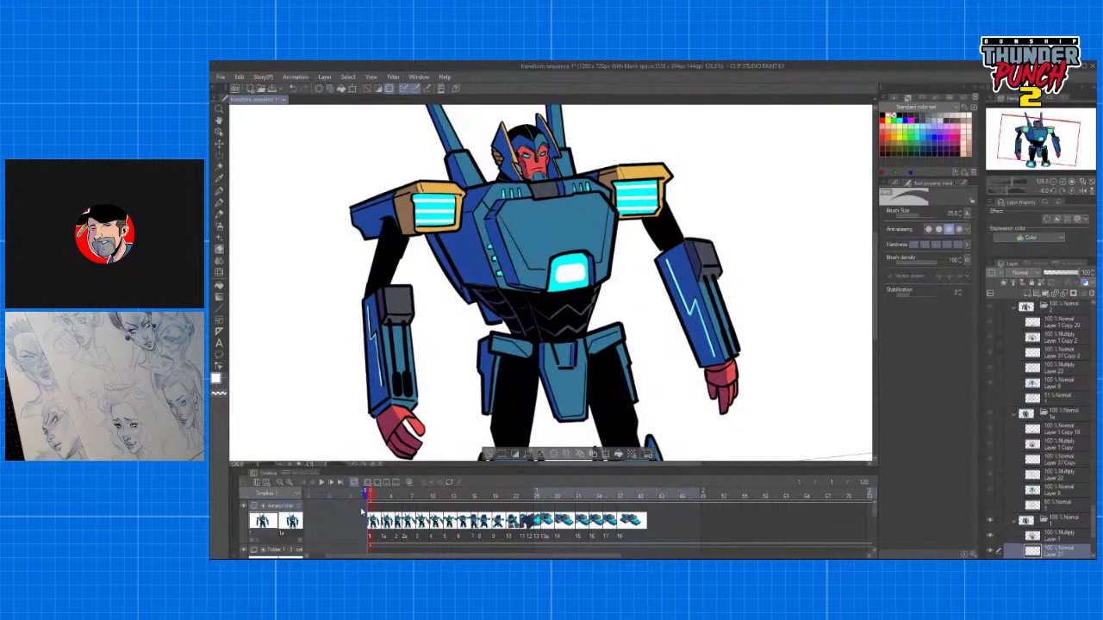
Zoom out, reset the canvas rotation, and examine the robot's movement and highlights across the first cels.
{"action": "scroll", "coordinate": [551, 284], "scroll_direction": "down", "scroll_amount": 3}
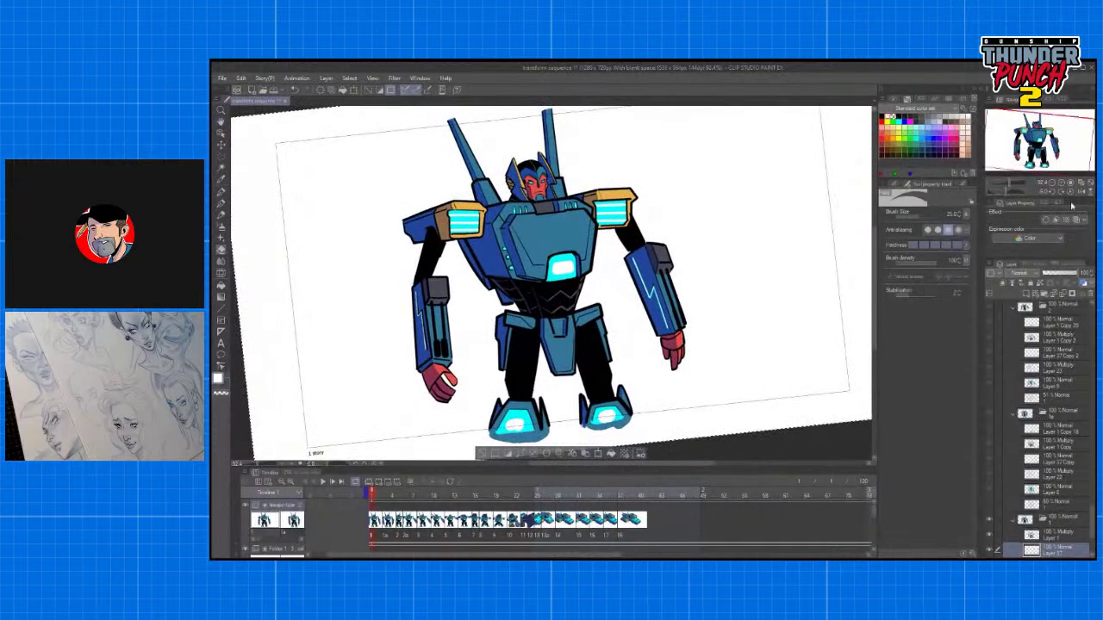
{"action": "left_click", "coordinate": [1071, 192]}
{"action": "left_click", "coordinate": [413, 504]}
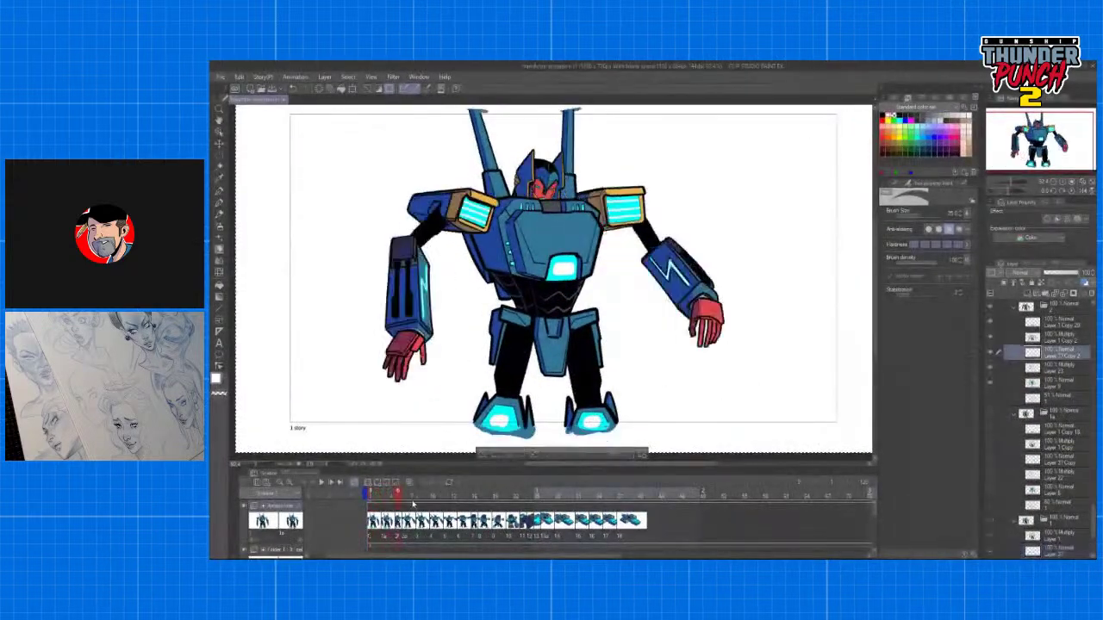
{"action": "left_click_drag", "start_coordinate": [413, 504], "coordinate": [369, 505]}
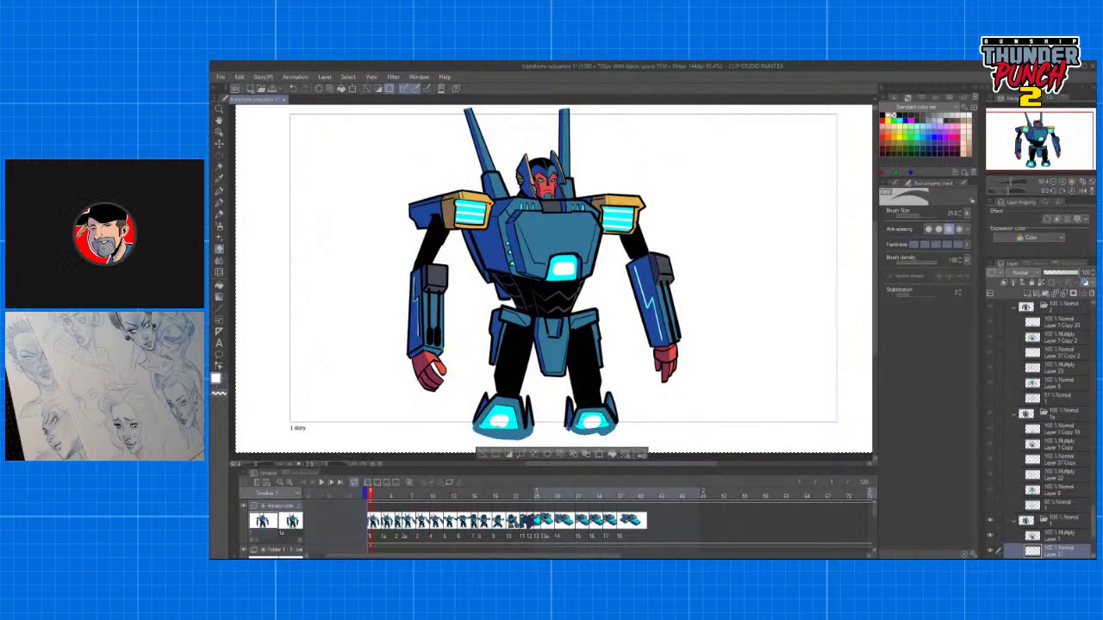
{"action": "mouse_move", "coordinate": [385, 498]}
{"action": "left_mouse_down"}
{"action": "mouse_move", "coordinate": [509, 498]}
{"action": "mouse_move", "coordinate": [370, 497]}
{"action": "left_mouse_up"}
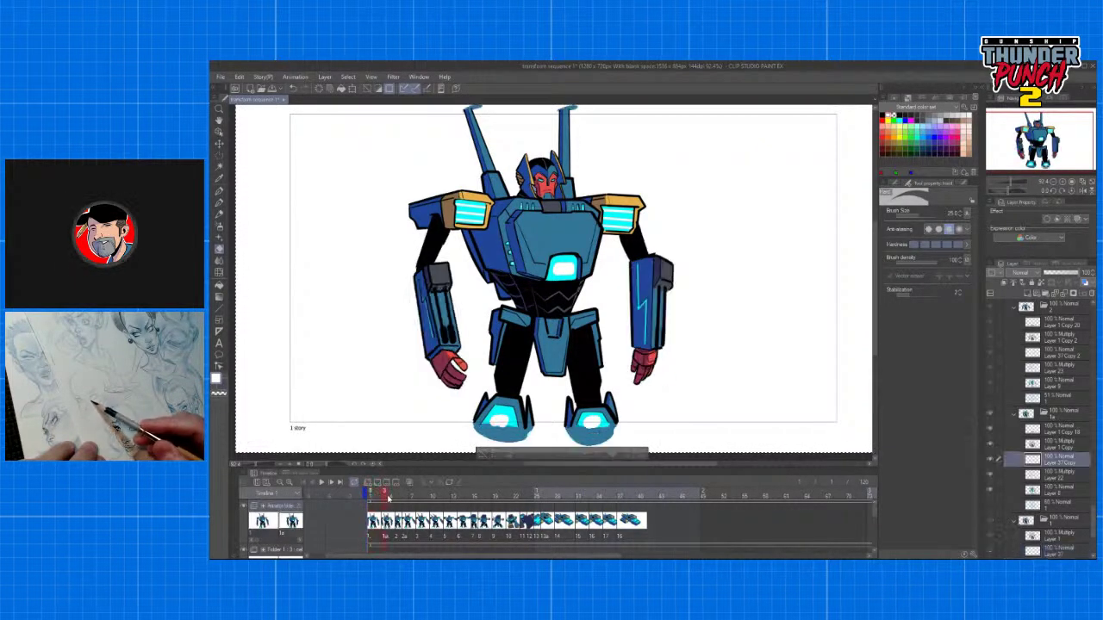
{"action": "left_click_drag", "start_coordinate": [371, 496], "coordinate": [420, 498]}
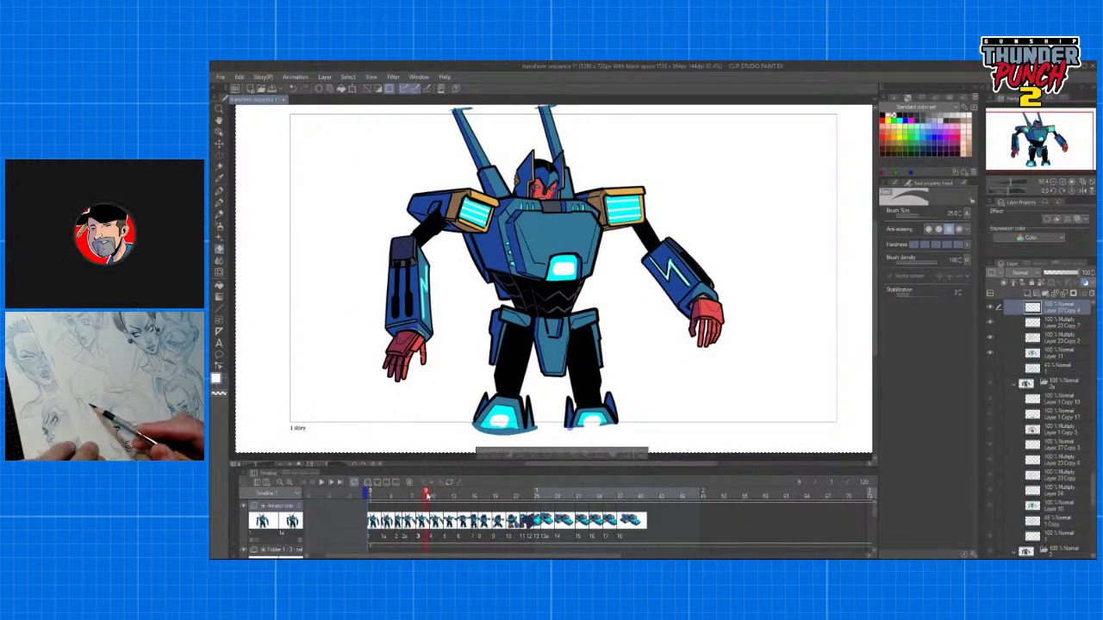
{"action": "left_click_drag", "start_coordinate": [417, 495], "coordinate": [371, 495]}
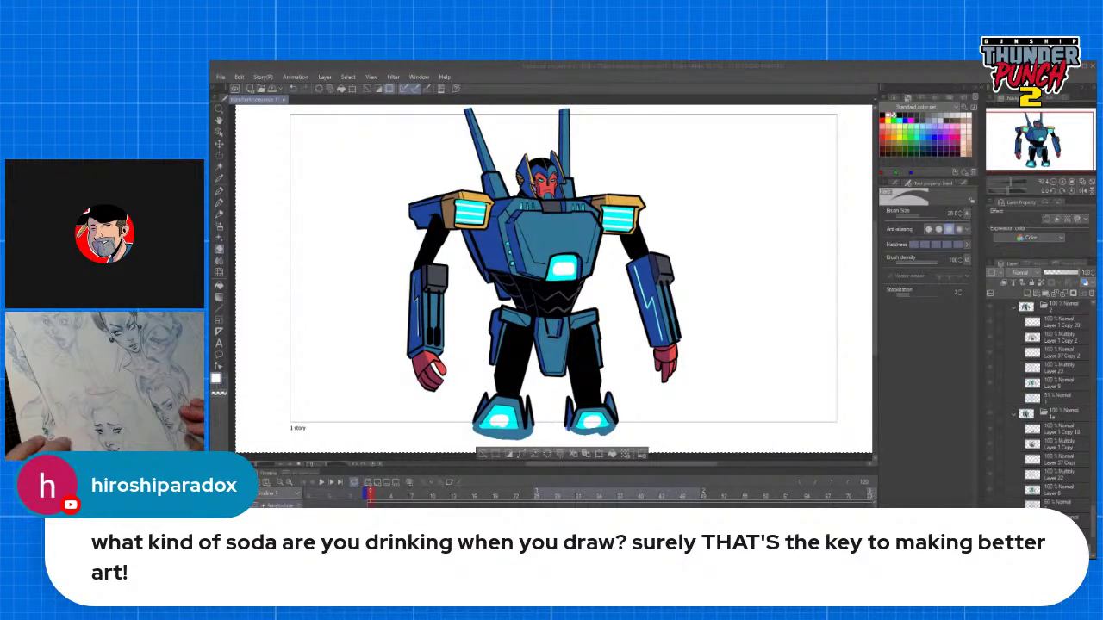
{"action": "left_click", "coordinate": [376, 489]}
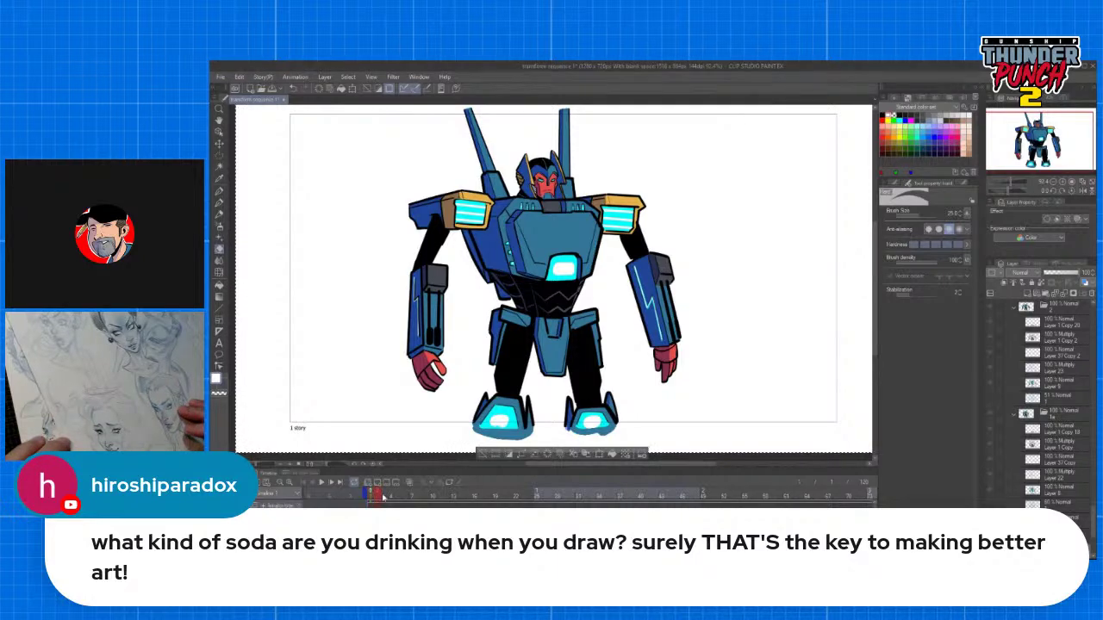
{"action": "key", "text": "space"}
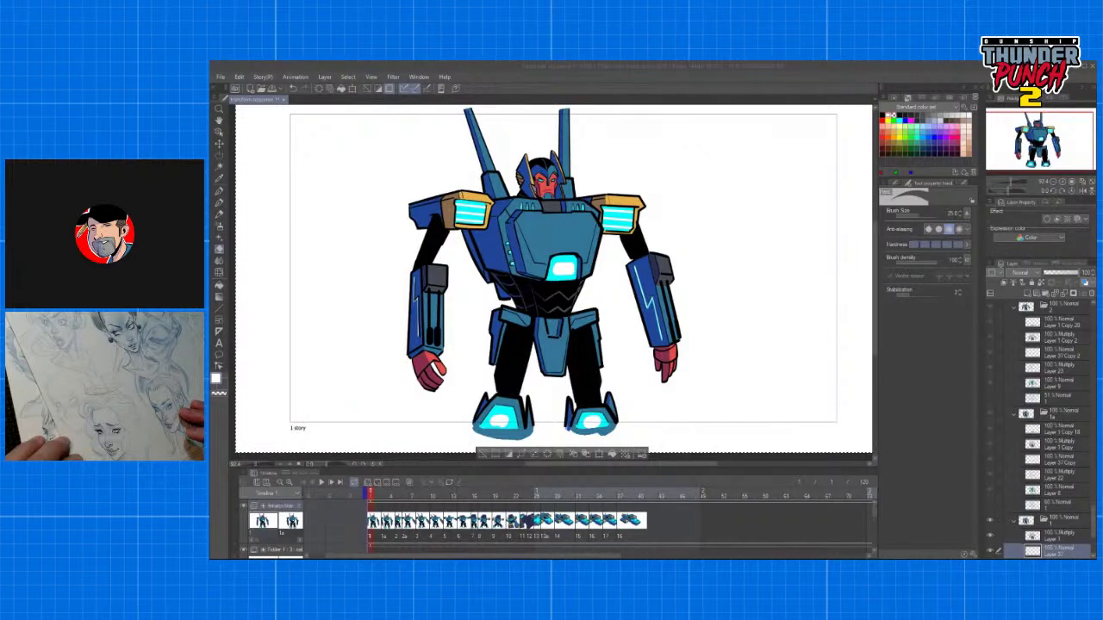
Paste the white highlight layer into cel 7 at frame 16, above Layer 25, and align it with the chest light.
{"action": "mouse_move", "coordinate": [371, 497]}
{"action": "left_mouse_down"}
{"action": "mouse_move", "coordinate": [543, 508]}
{"action": "mouse_move", "coordinate": [456, 508]}
{"action": "mouse_move", "coordinate": [474, 511]}
{"action": "left_mouse_up"}
{"action": "left_click", "coordinate": [1065, 388]}
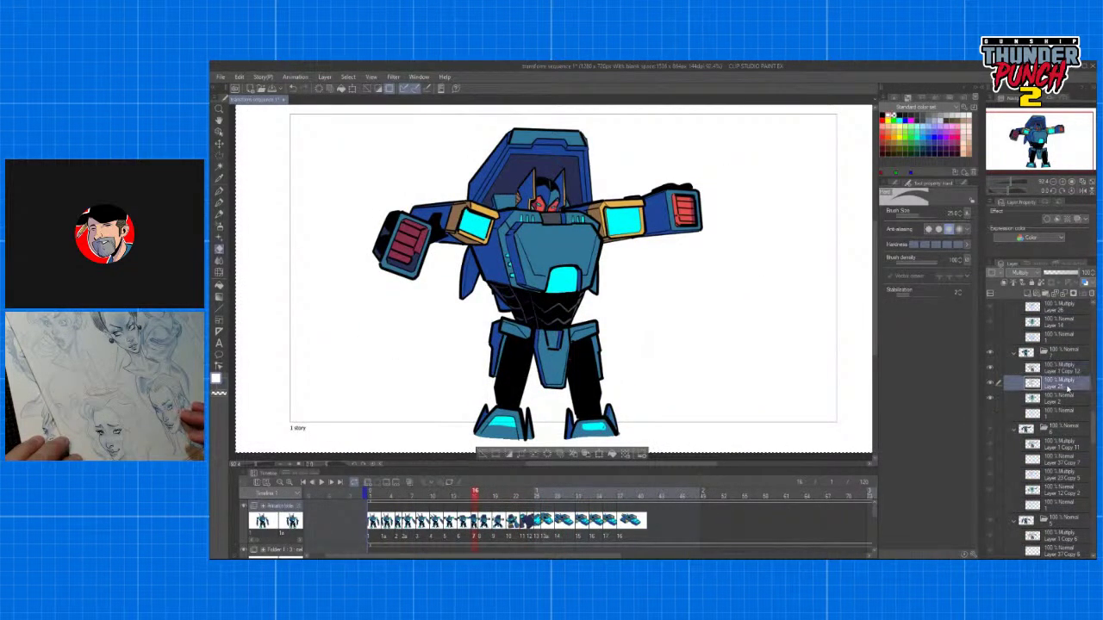
{"action": "key", "text": "ctrl+v"}
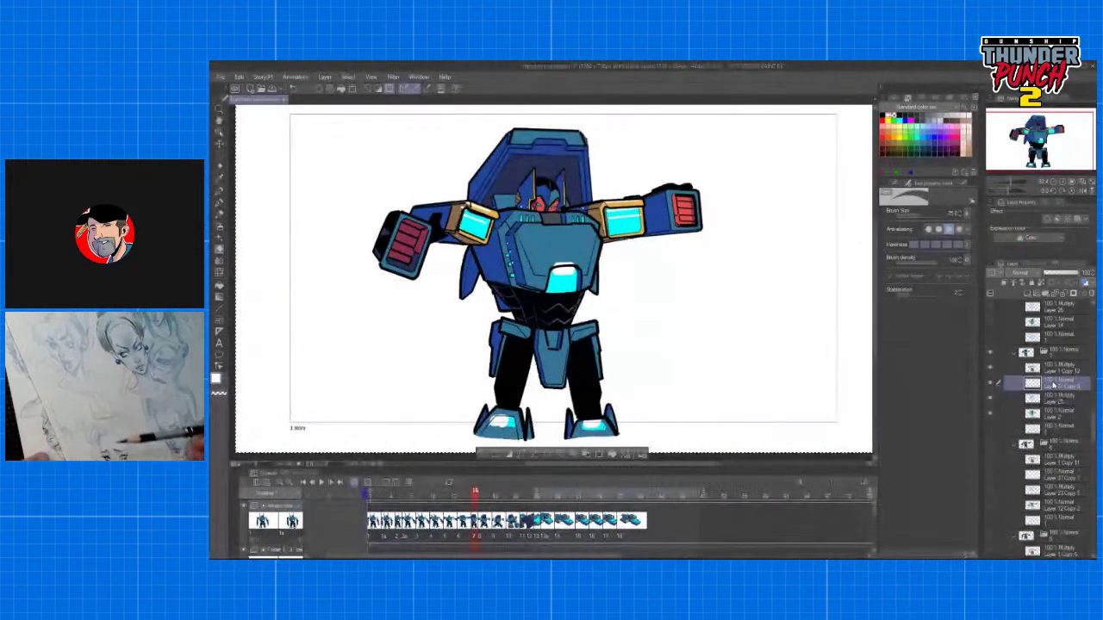
{"action": "key", "text": "k"}
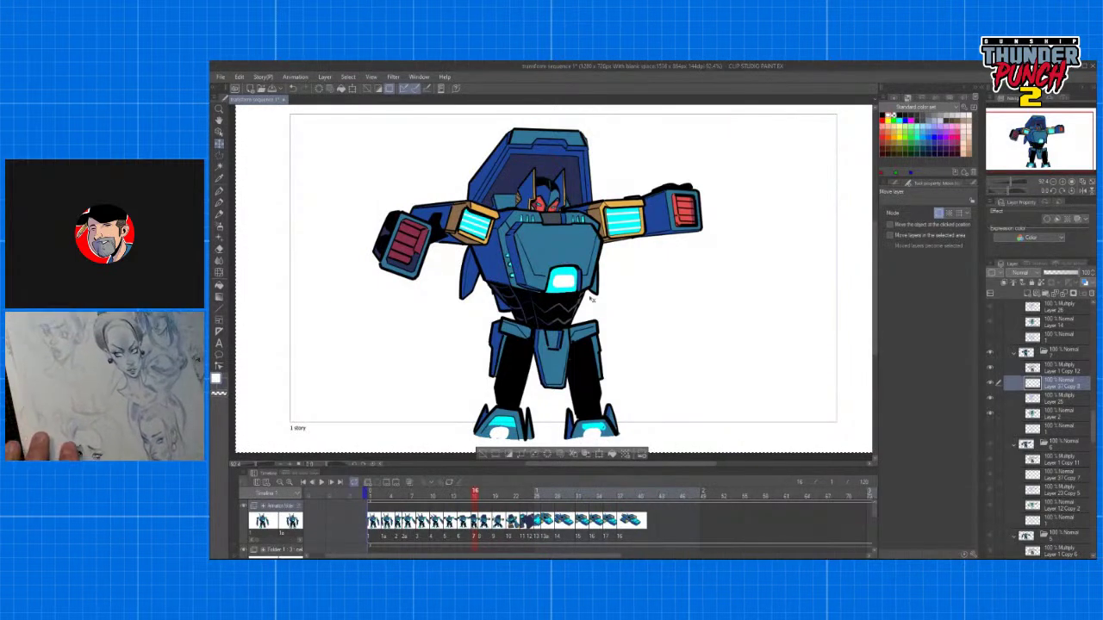
{"action": "key", "text": "e"}
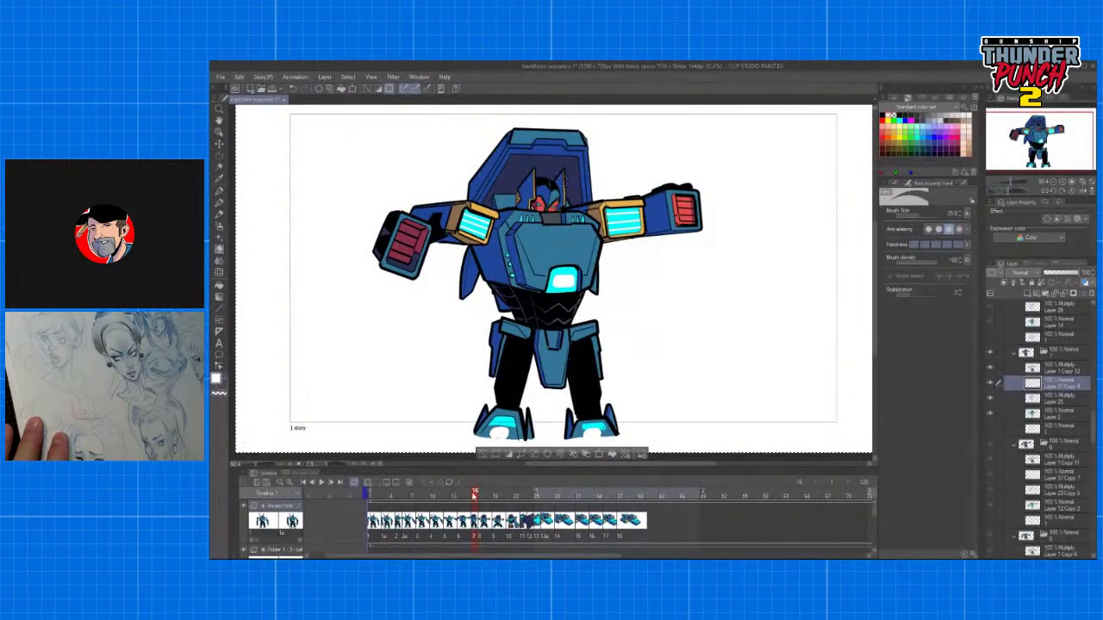
Paste the white highlight layer into cel 8 at frame 17, directly above the Multiply layer Layer 26.
{"action": "mouse_move", "coordinate": [473, 497]}
{"action": "left_mouse_down"}
{"action": "mouse_move", "coordinate": [497, 506]}
{"action": "mouse_move", "coordinate": [457, 506]}
{"action": "mouse_move", "coordinate": [482, 508]}
{"action": "left_mouse_up"}
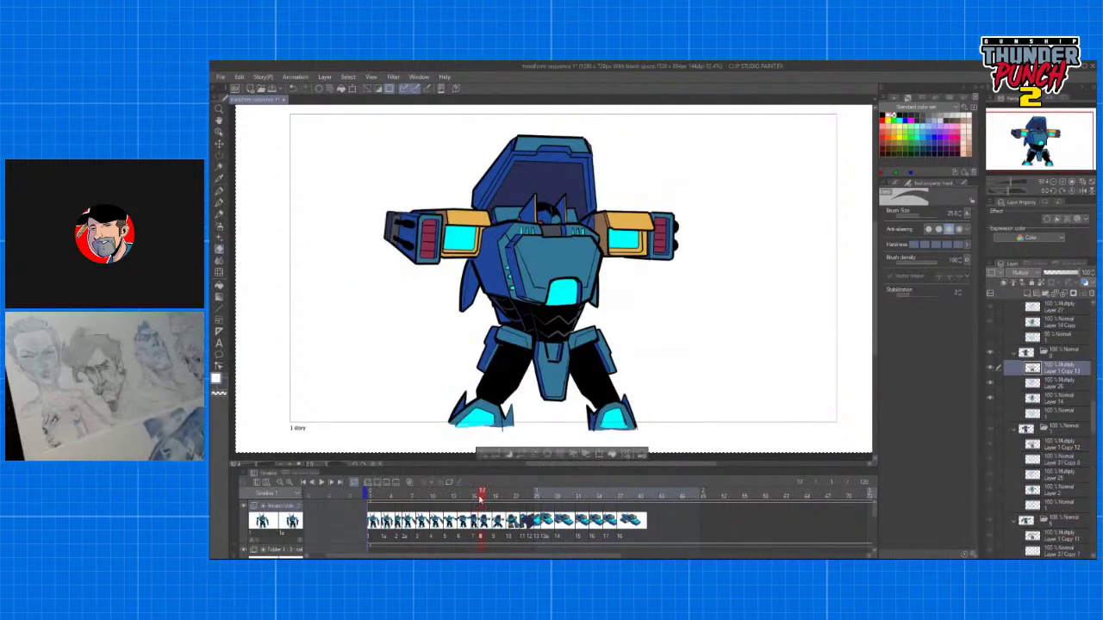
{"action": "left_click", "coordinate": [1062, 386]}
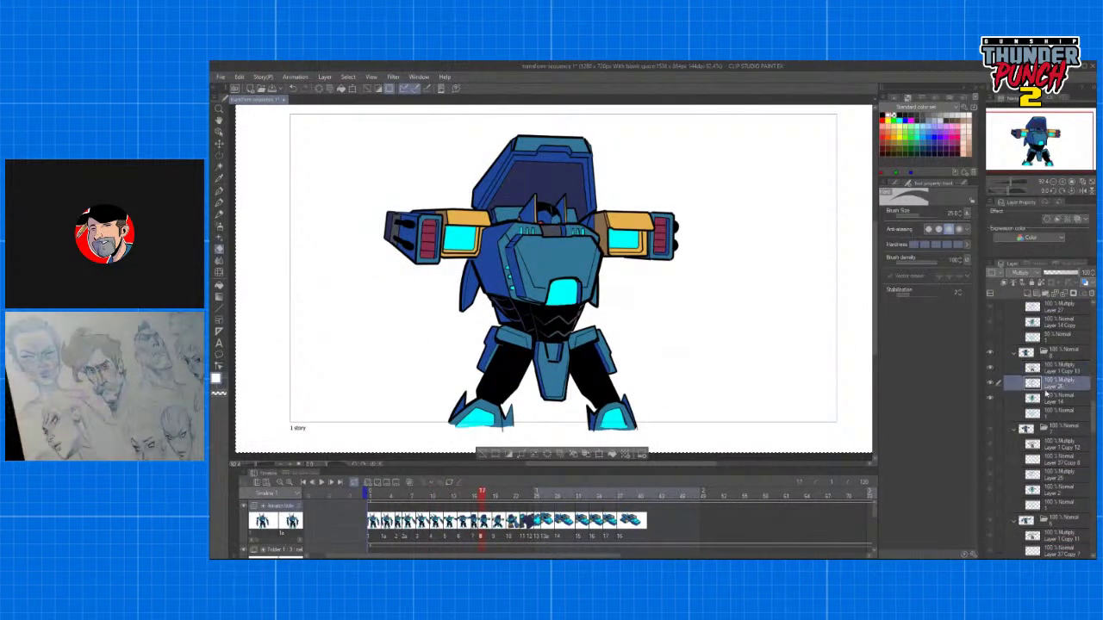
{"action": "key", "text": "ctrl+v"}
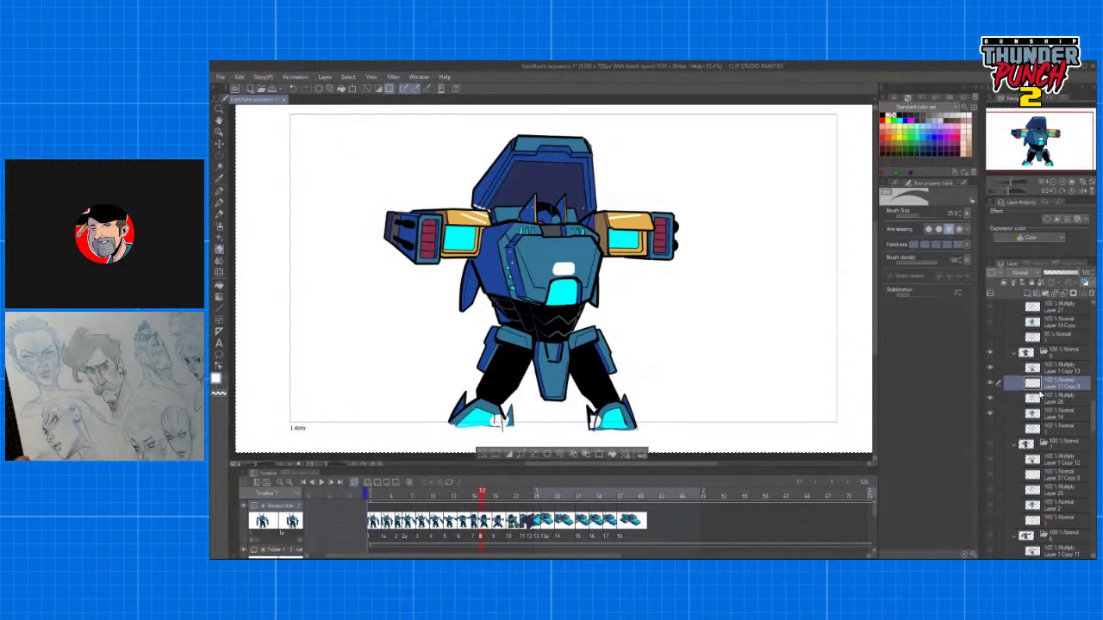
Move cel 8's pasted highlight layer straight down until its white spot sits inside the robot's chest light.
{"action": "left_click", "coordinate": [220, 144]}
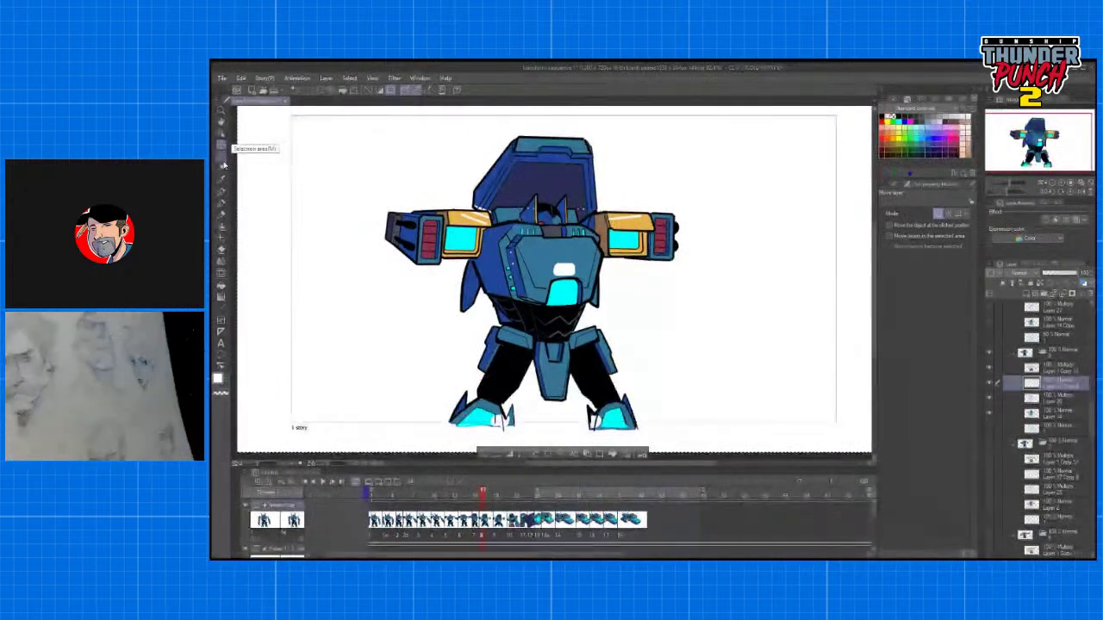
{"action": "key", "text": "Down"}
{"action": "key", "text": "Down"}
{"action": "key", "text": "Down"}
{"action": "key", "text": "Down"}
{"action": "key", "text": "Down"}
{"action": "key", "text": "Down"}
{"action": "key", "text": "Down"}
{"action": "key", "text": "Down"}
{"action": "key", "text": "Down"}
{"action": "key", "text": "Down"}
{"action": "key", "text": "Down"}
{"action": "key", "text": "Down"}
{"action": "key", "text": "Down"}
{"action": "key", "text": "Down"}
{"action": "key", "text": "Down"}
{"action": "key", "text": "Down"}
{"action": "key", "text": "Down"}
{"action": "key", "text": "Down"}
{"action": "key", "text": "Down"}
{"action": "key", "text": "Down"}
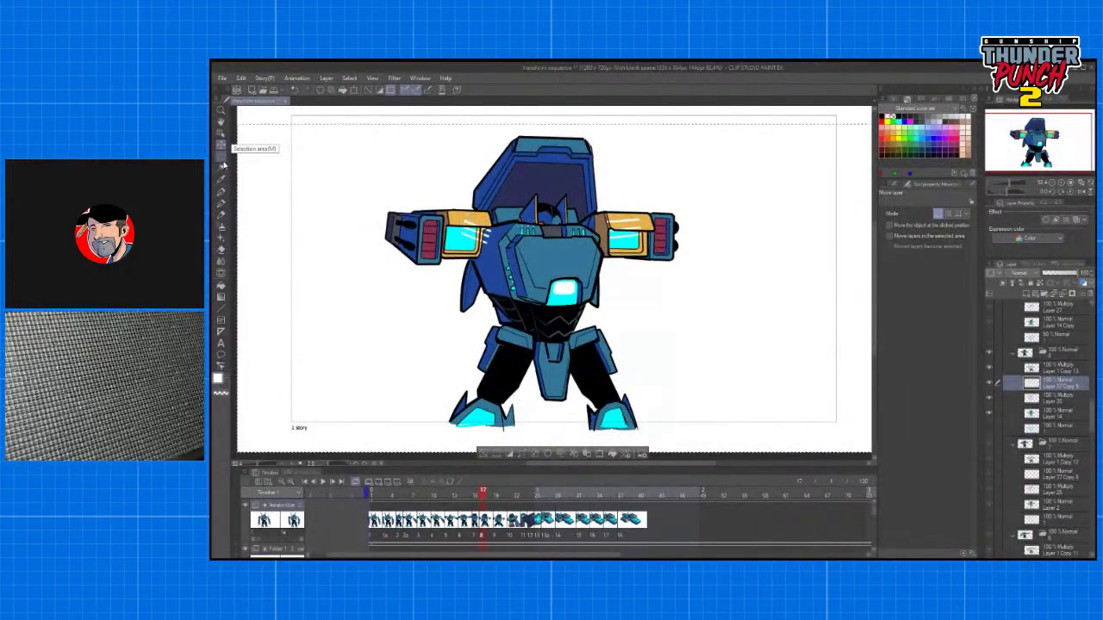
Nudge cel 8's pasted highlight layer slightly lower so its white spot sits centred in the chest light.
{"action": "key", "text": "Down"}
{"action": "key", "text": "Down"}
{"action": "key", "text": "Down"}
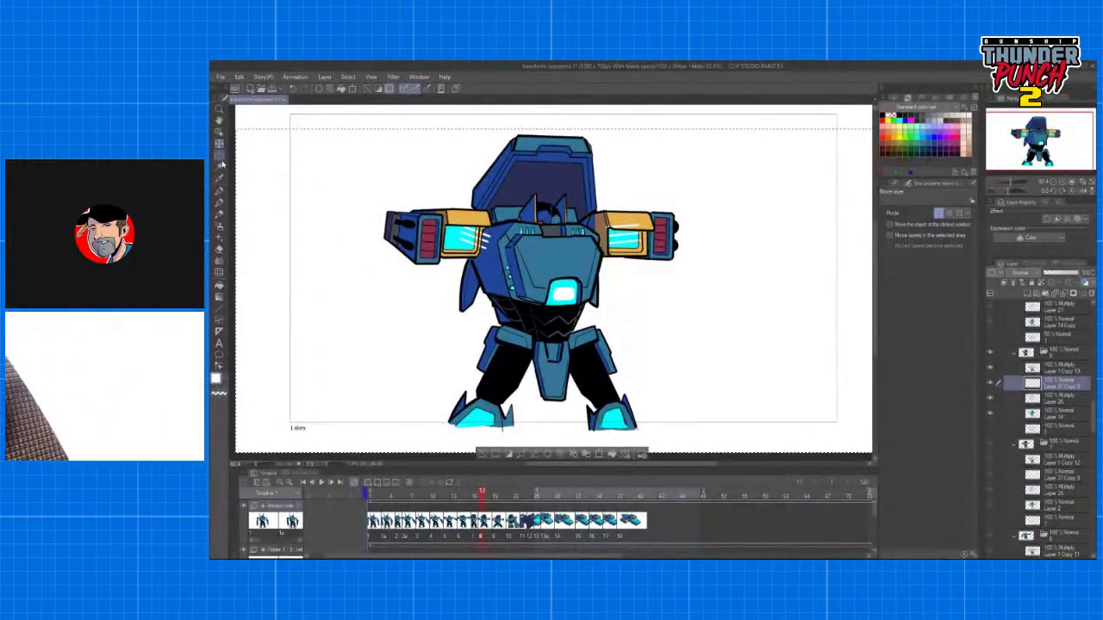
Erase the misaligned white streaks over the arm lights in cel 8 and choose the Straight line tool.
{"action": "key", "text": "e"}
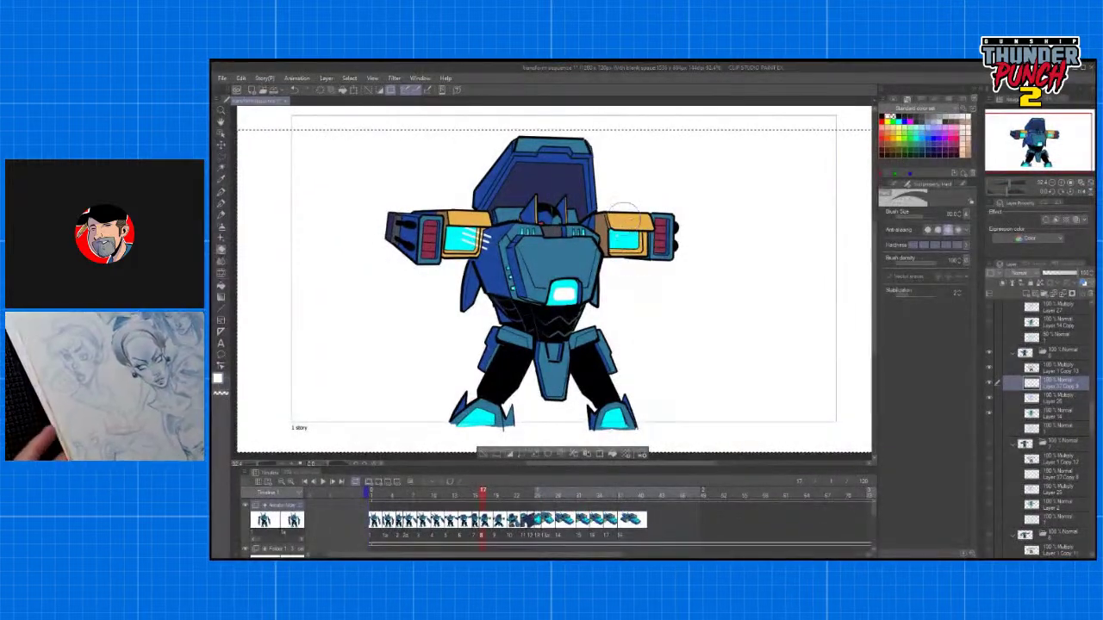
{"action": "left_click_drag", "start_coordinate": [482, 243], "coordinate": [462, 238]}
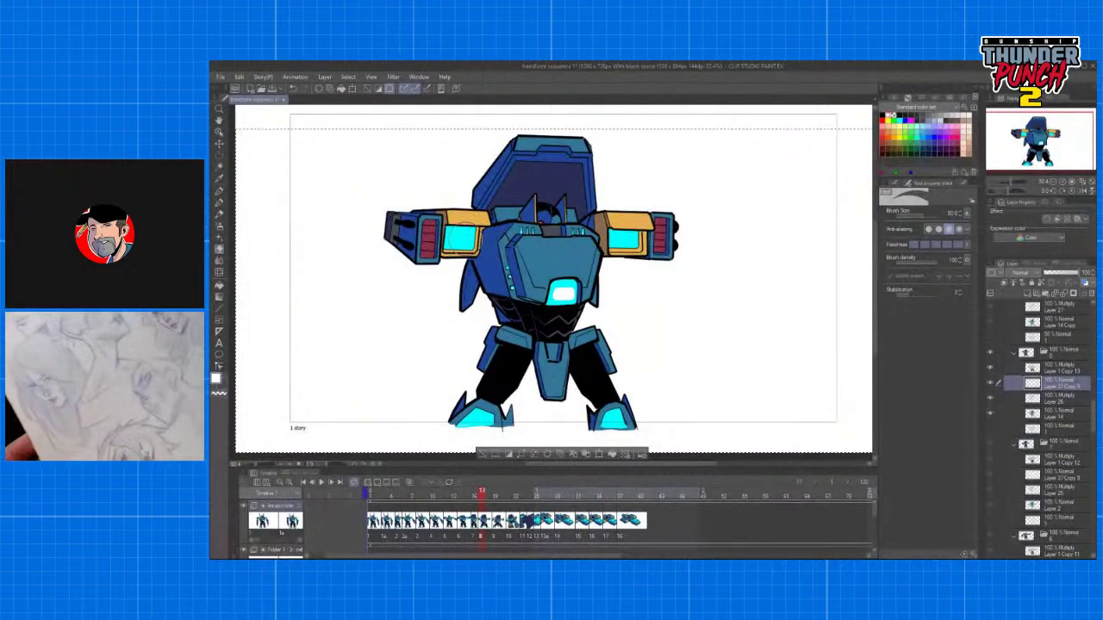
{"action": "key", "text": "u"}
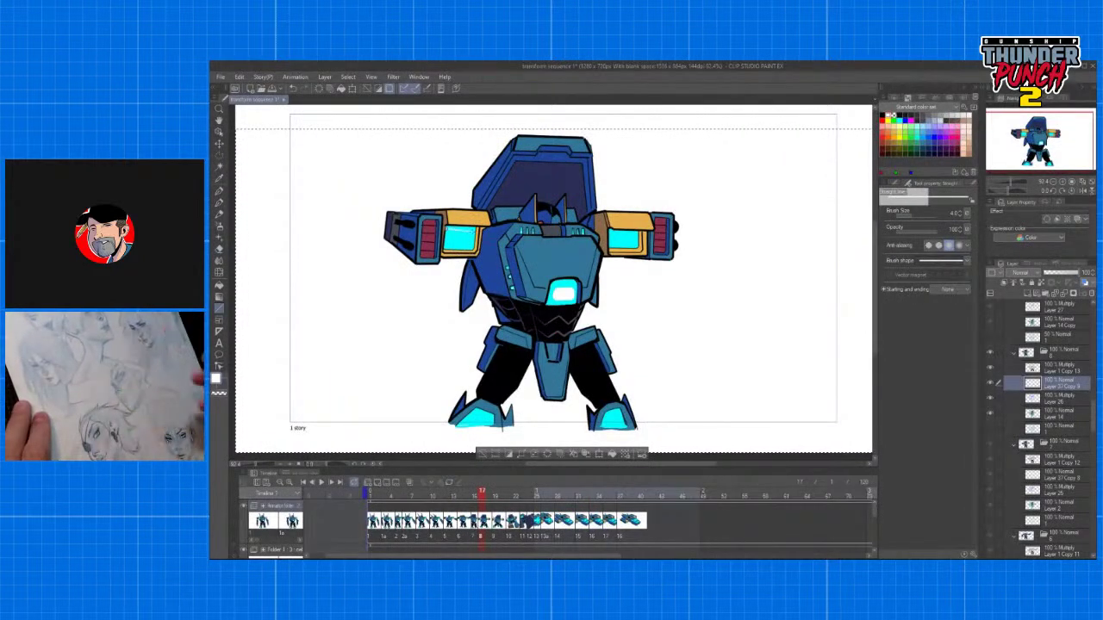
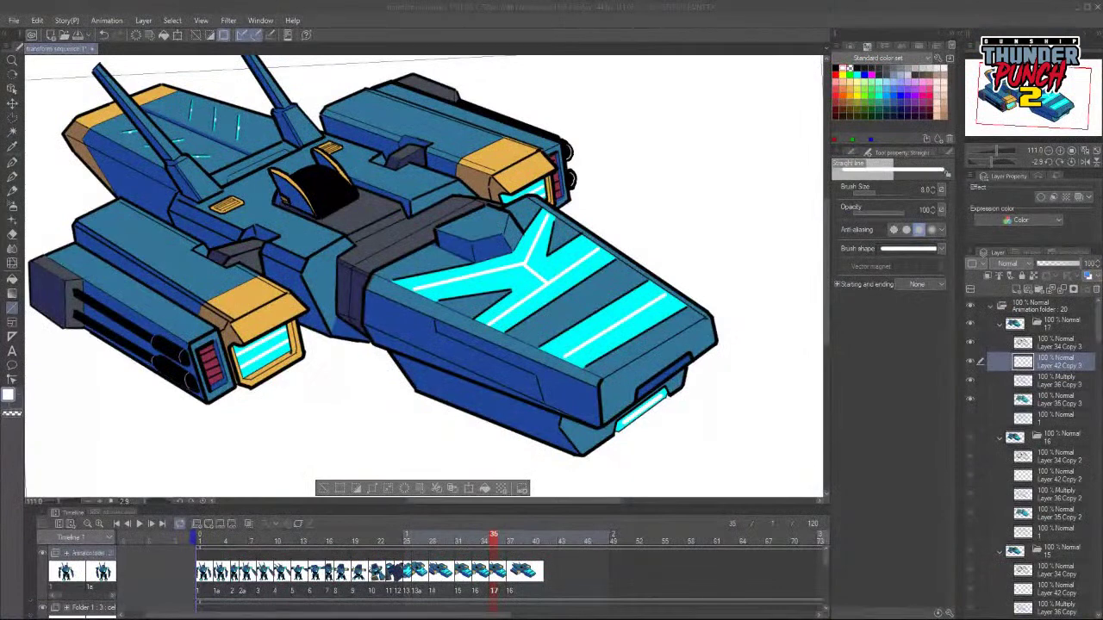
Save the transform sequence file and return the timeline from cel 17 to frame 1.
{"action": "left_click", "coordinate": [84, 29]}
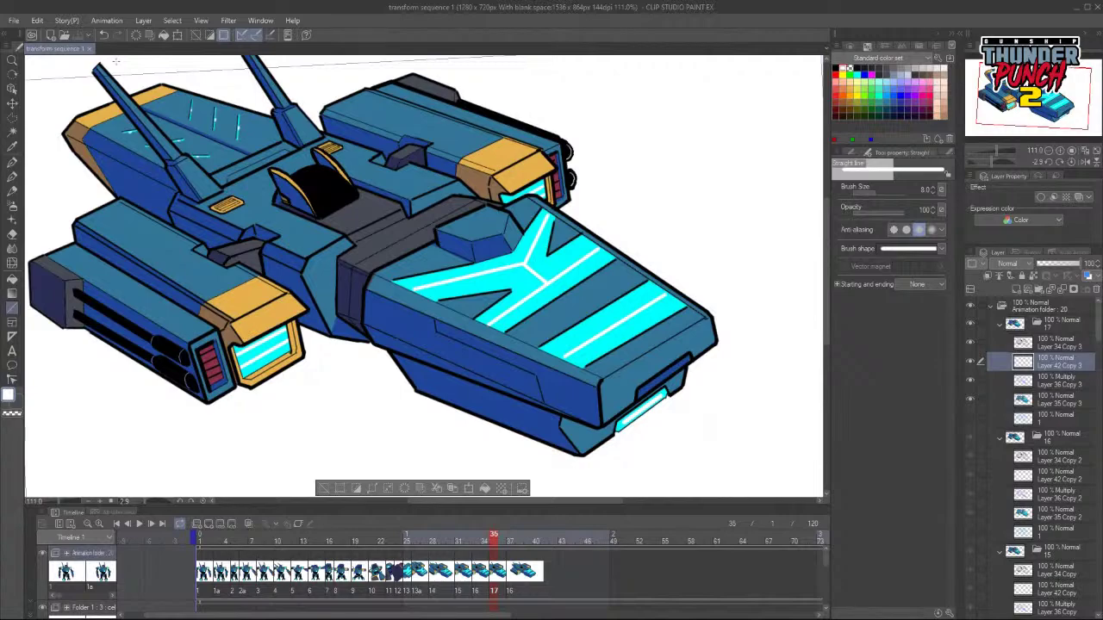
{"action": "left_click_drag", "start_coordinate": [493, 536], "coordinate": [199, 537]}
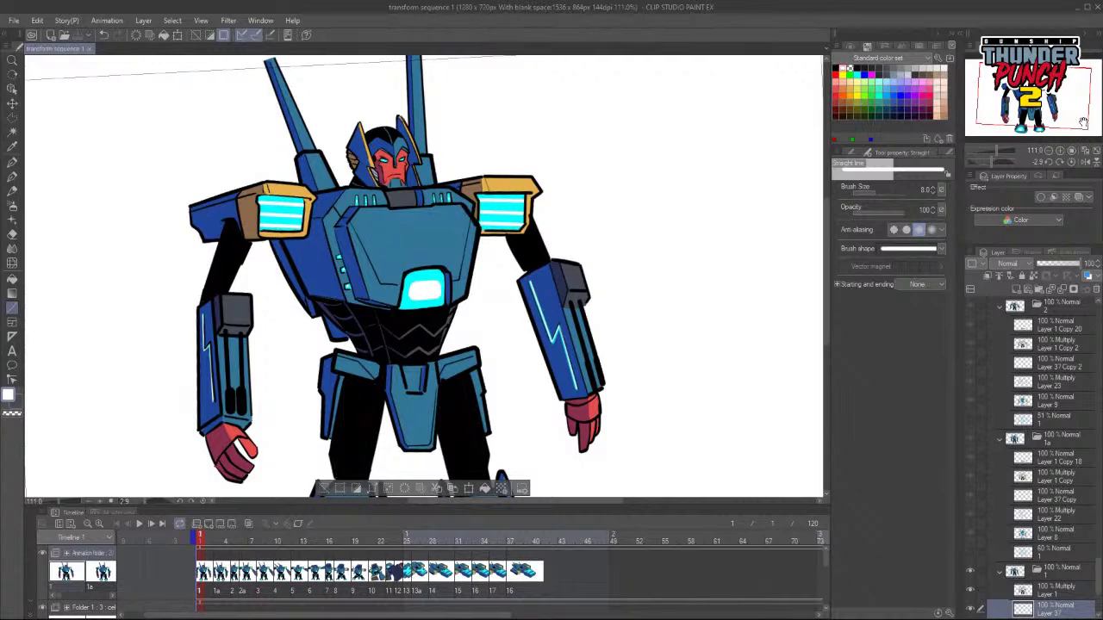
Reset the canvas rotation on the robot and clear the active selection.
{"action": "left_click", "coordinate": [1068, 162]}
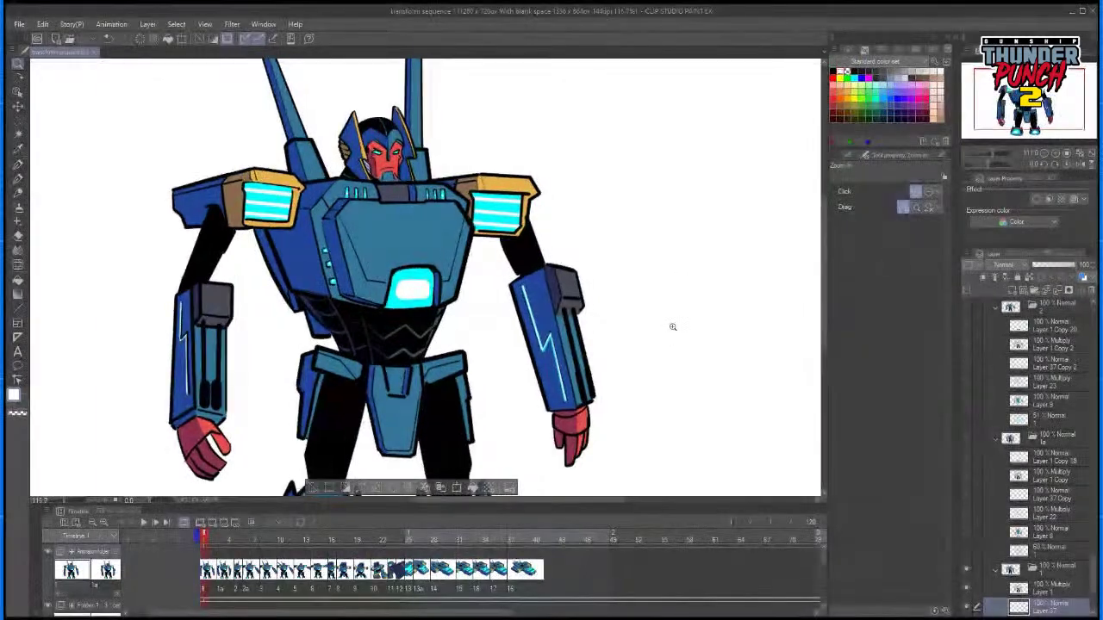
{"action": "key", "text": "u"}
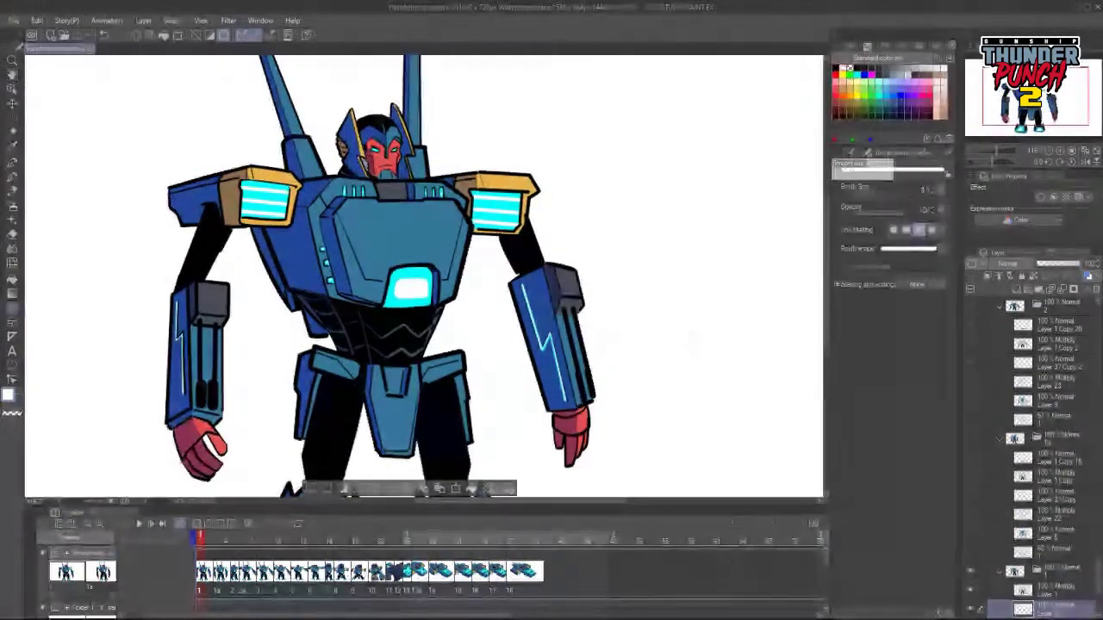
{"action": "left_click", "coordinate": [311, 488]}
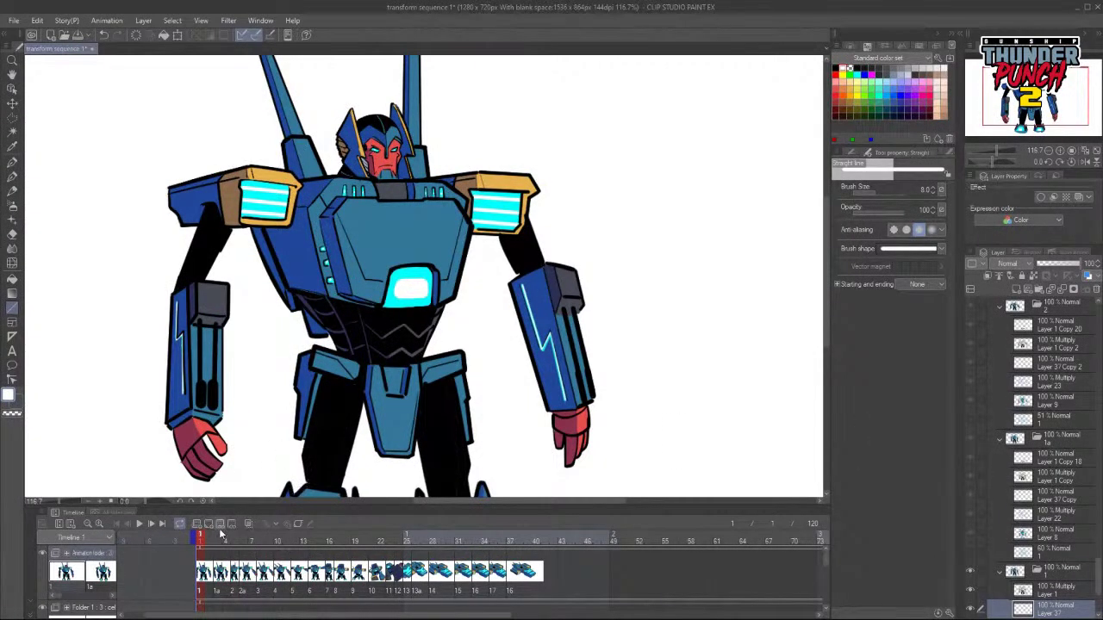
Play the transformation repeatedly from frame 1 and examine how the highlights move from robot to ship.
{"action": "left_click", "coordinate": [140, 524]}
{"action": "left_click", "coordinate": [138, 523]}
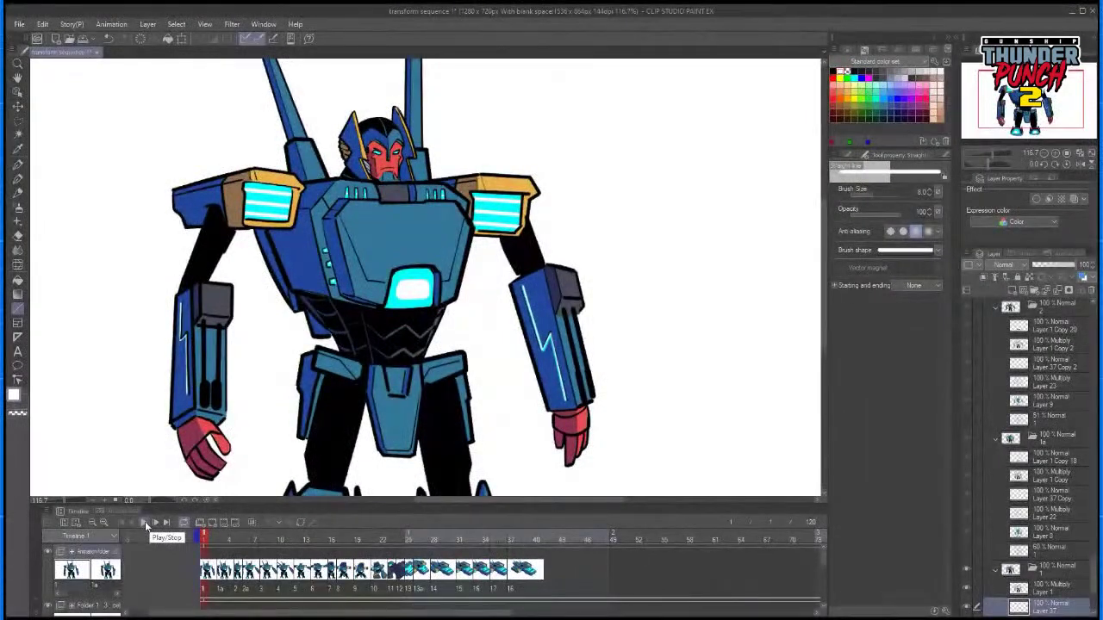
{"action": "left_click", "coordinate": [145, 524]}
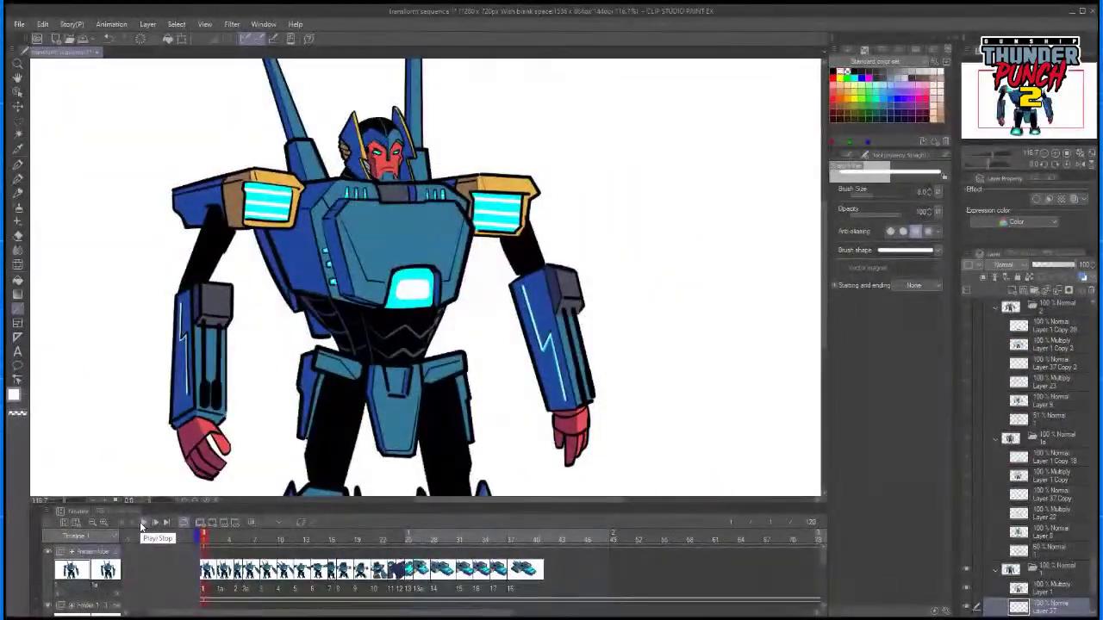
{"action": "left_click", "coordinate": [143, 524]}
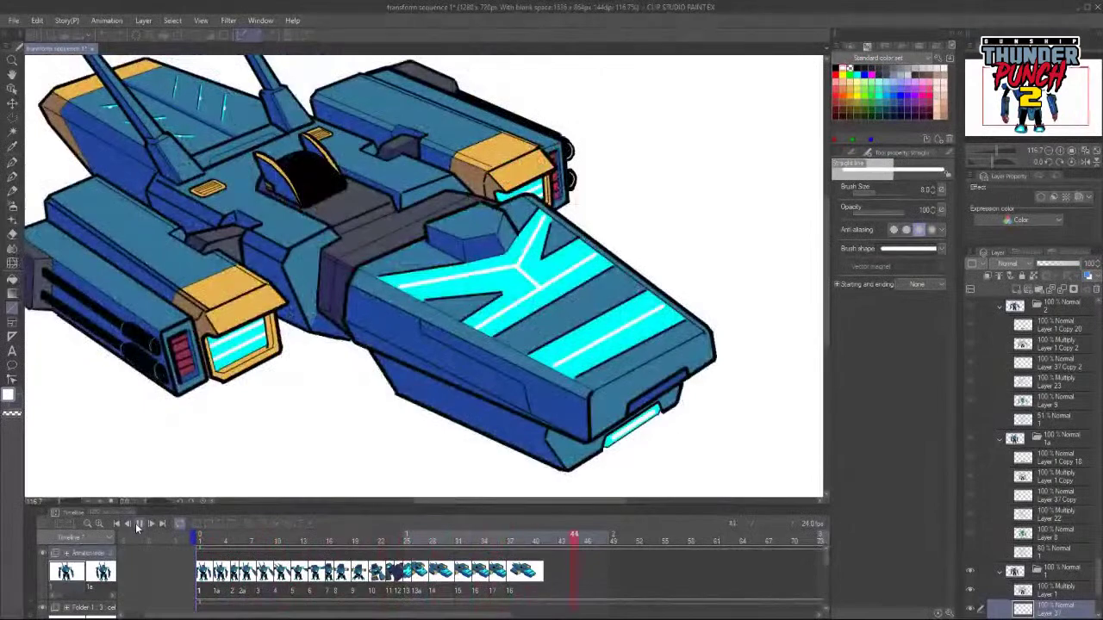
{"action": "left_click", "coordinate": [136, 525]}
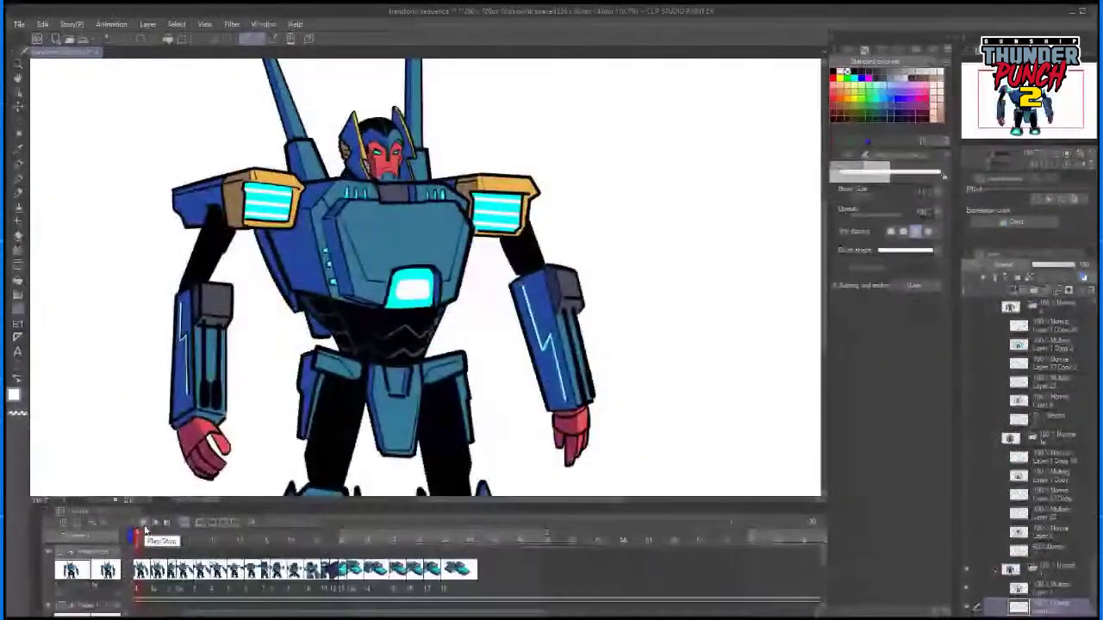
{"action": "left_click", "coordinate": [140, 523]}
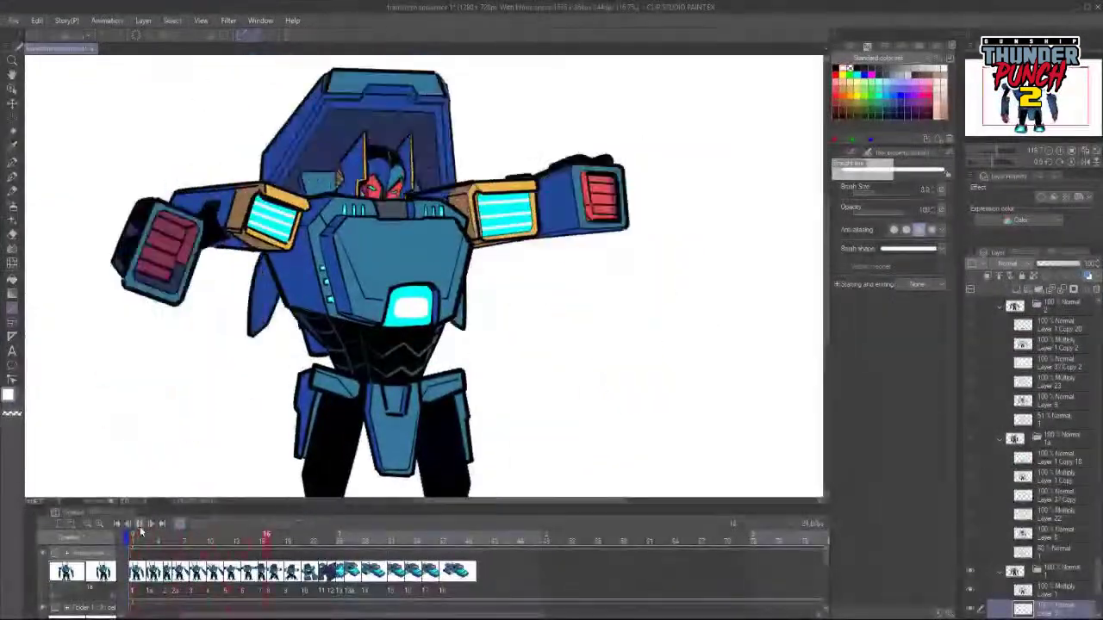
{"action": "left_click", "coordinate": [119, 525]}
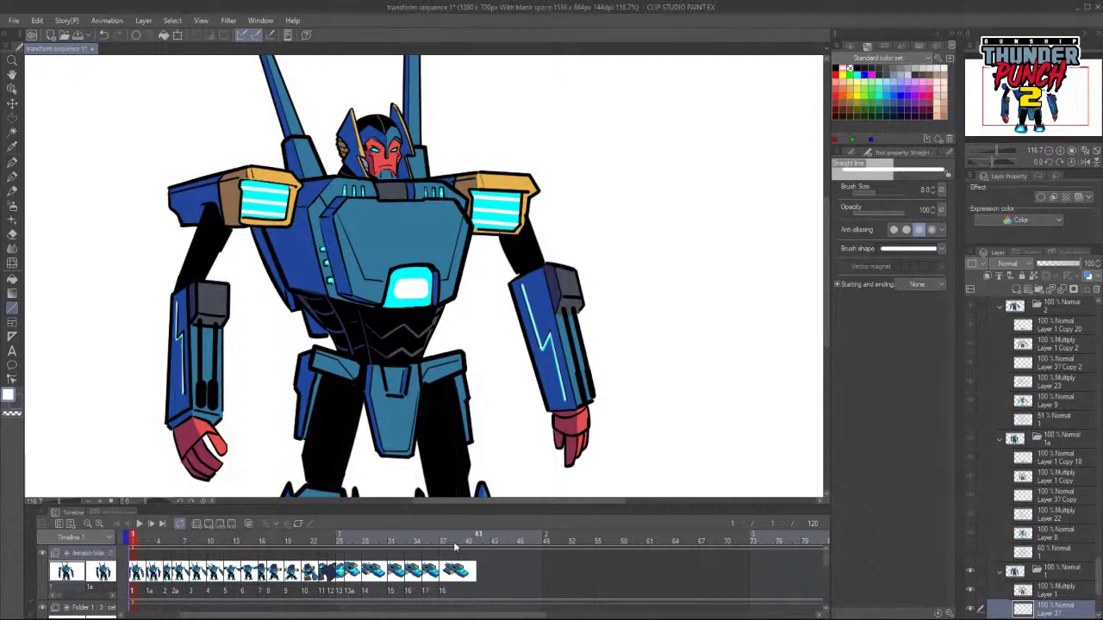
{"action": "left_click", "coordinate": [143, 523]}
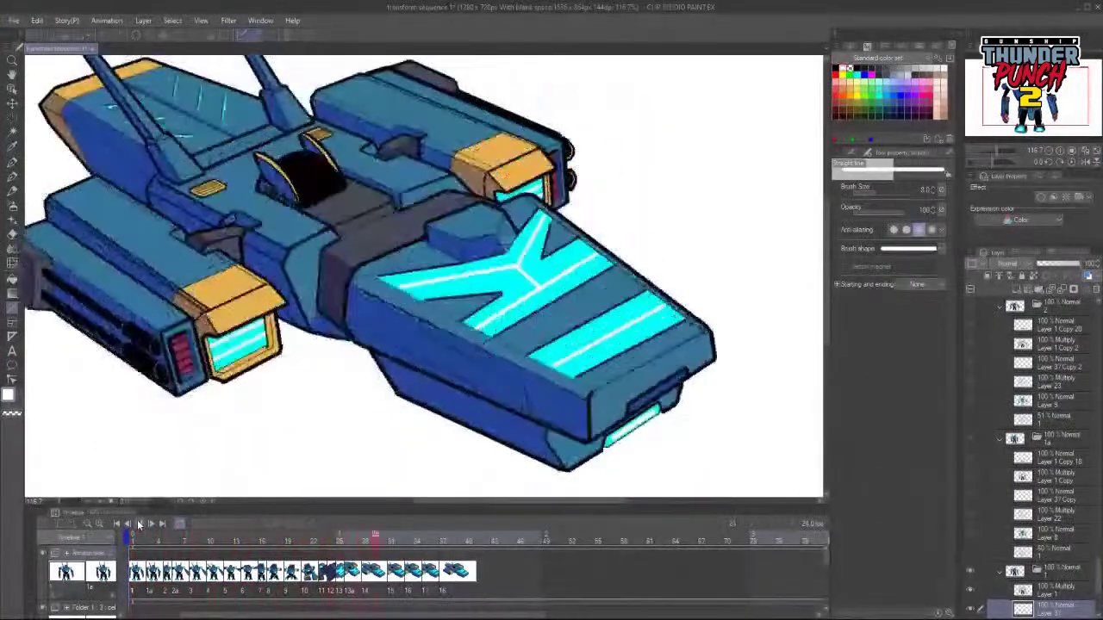
{"action": "left_click", "coordinate": [135, 530]}
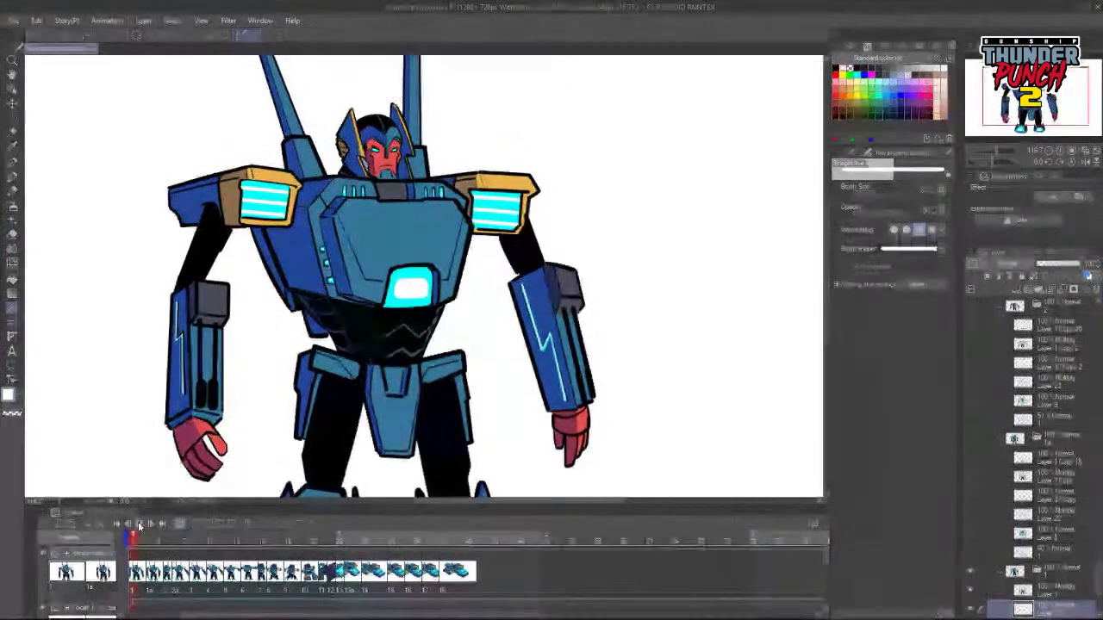
{"action": "left_click", "coordinate": [139, 523]}
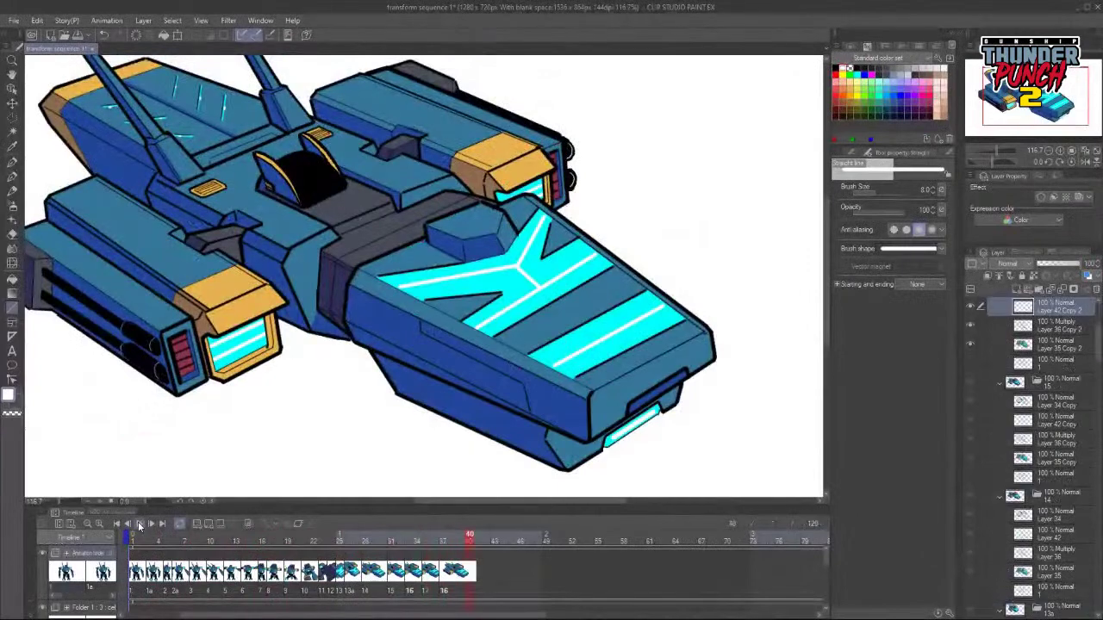
{"action": "left_click", "coordinate": [135, 525]}
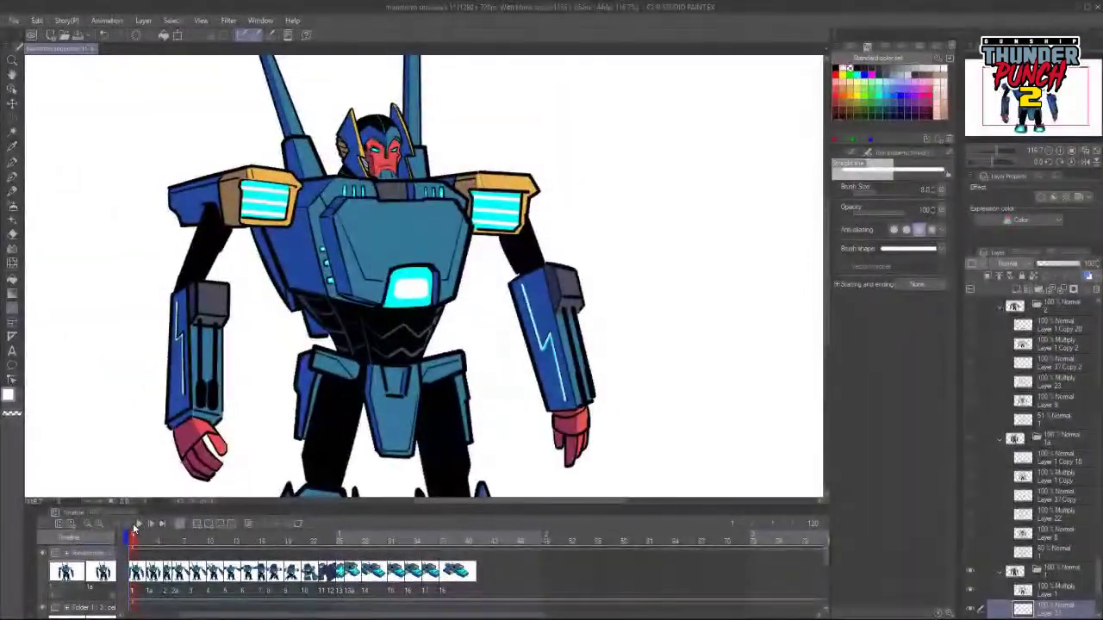
{"action": "left_click", "coordinate": [137, 524]}
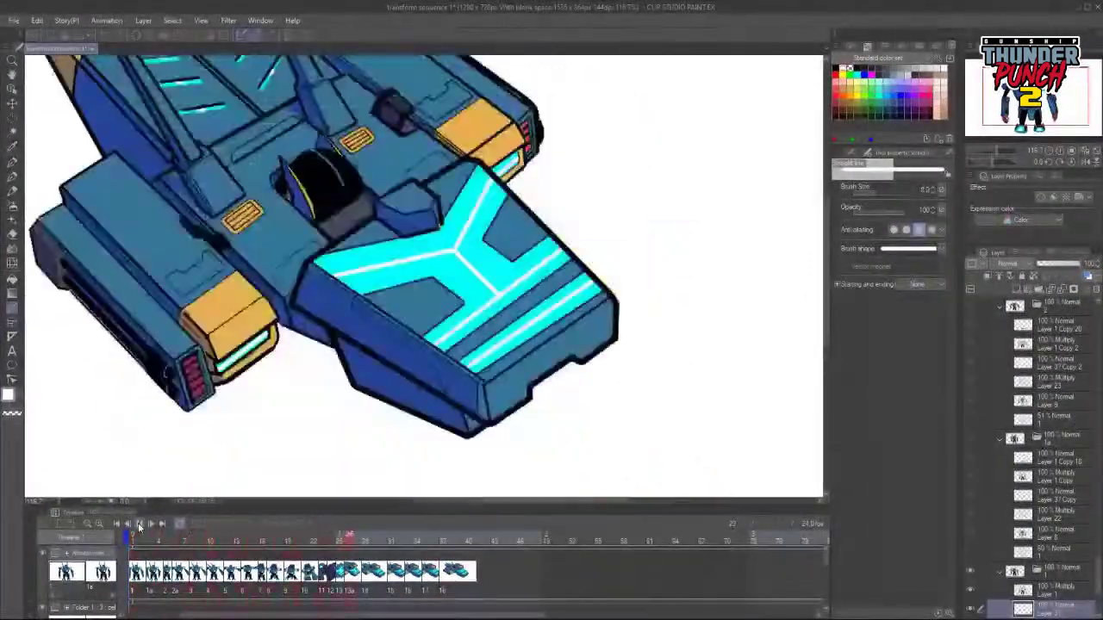
{"action": "left_click", "coordinate": [138, 525]}
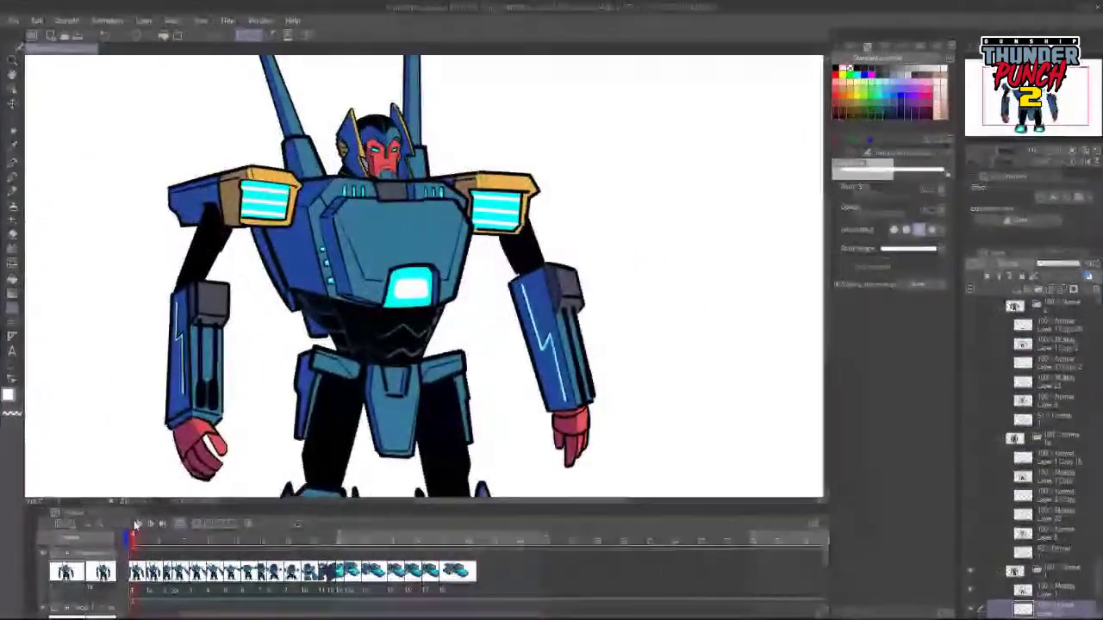
{"action": "left_click", "coordinate": [145, 525]}
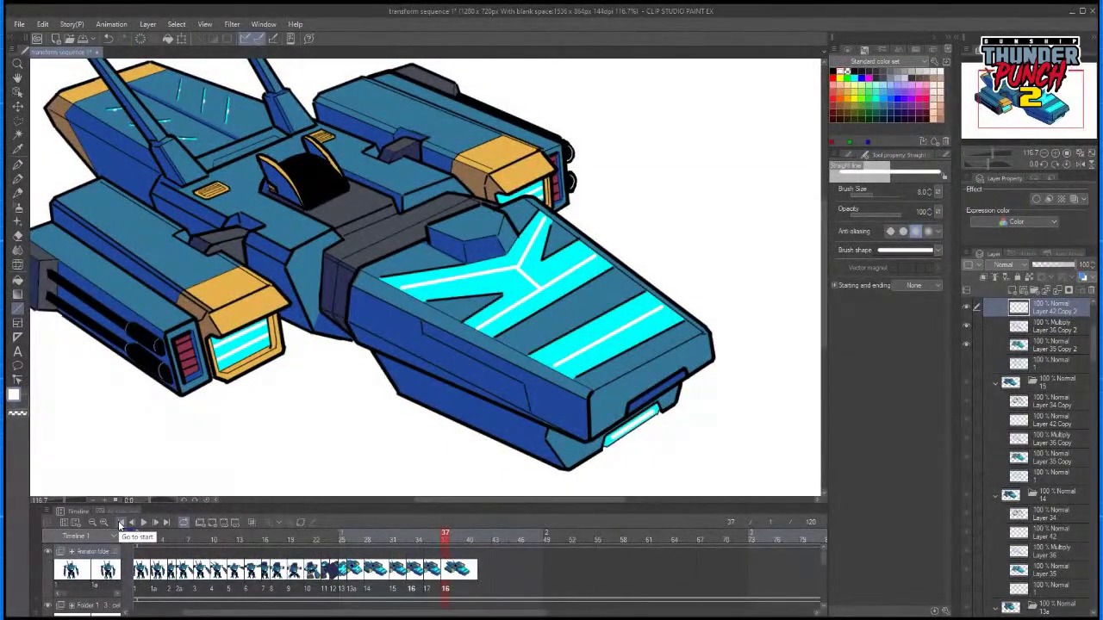
{"action": "left_click", "coordinate": [121, 525]}
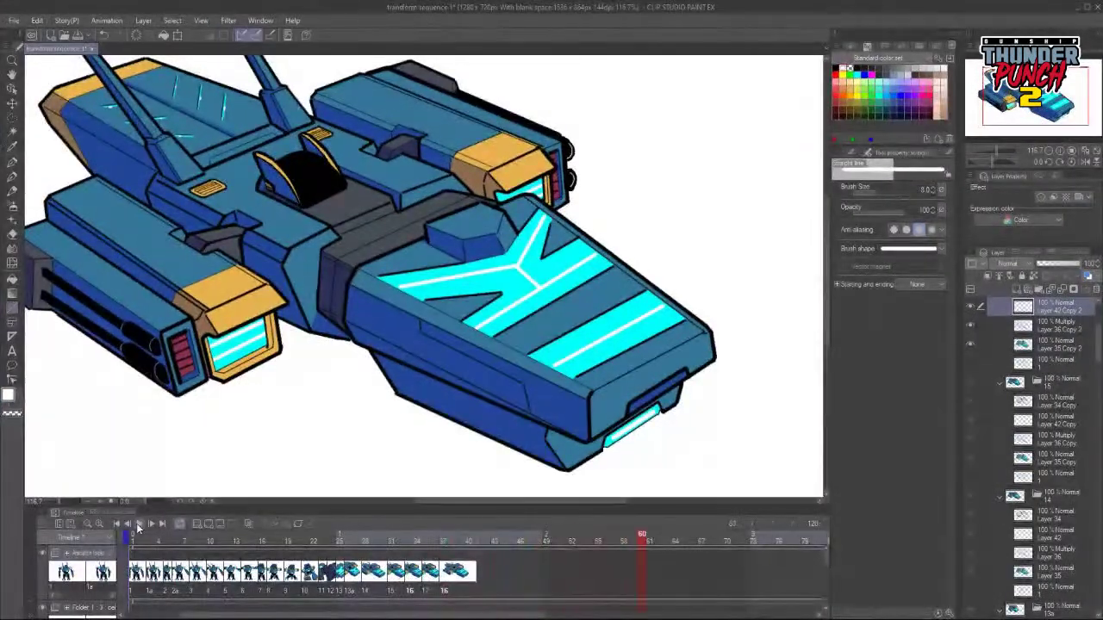
{"action": "left_click", "coordinate": [135, 525]}
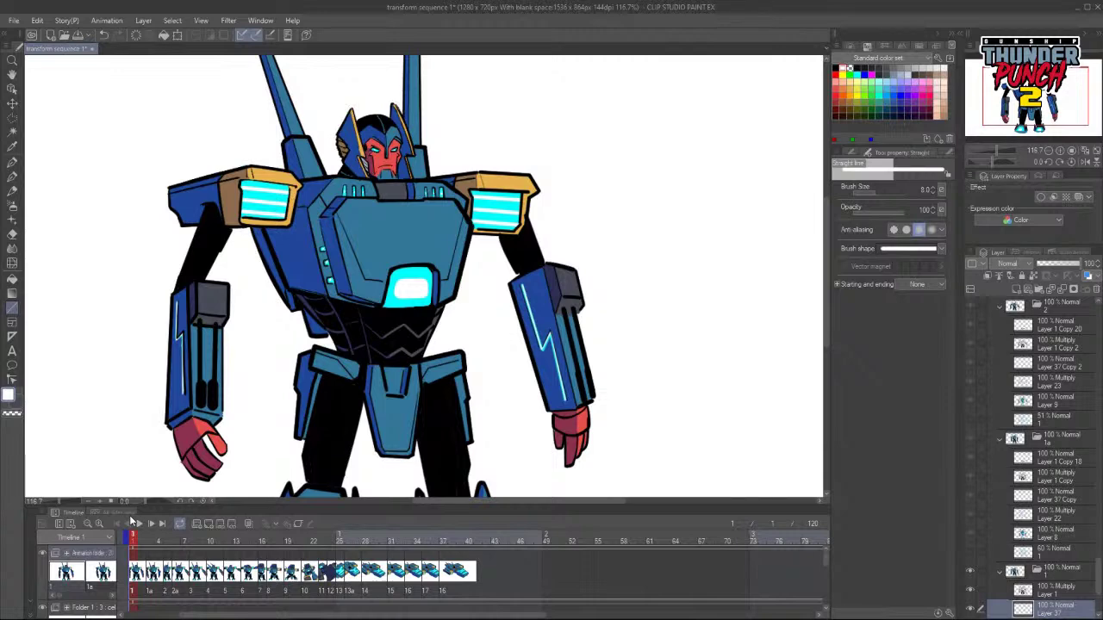
{"action": "left_click", "coordinate": [138, 523]}
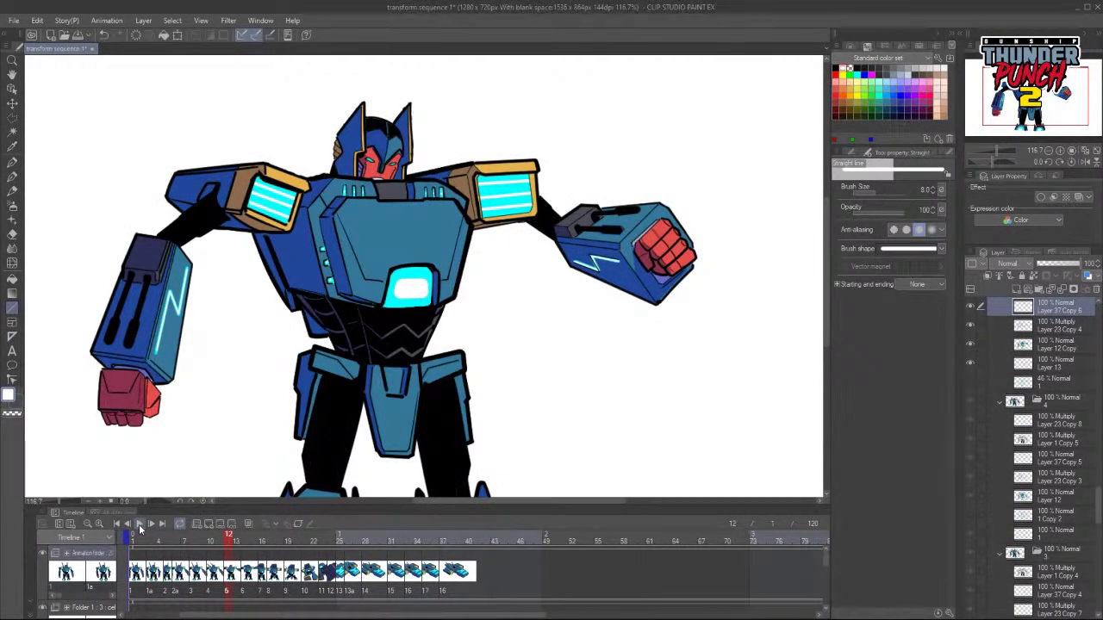
{"action": "left_click", "coordinate": [135, 538]}
{"action": "left_click", "coordinate": [140, 523]}
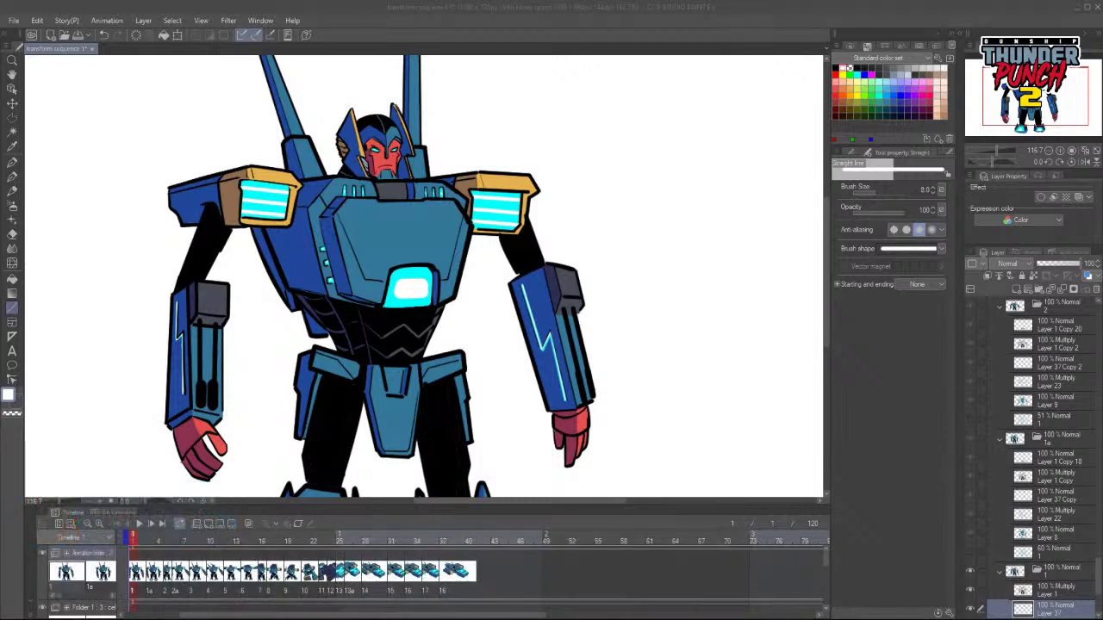
{"action": "left_click", "coordinate": [139, 522]}
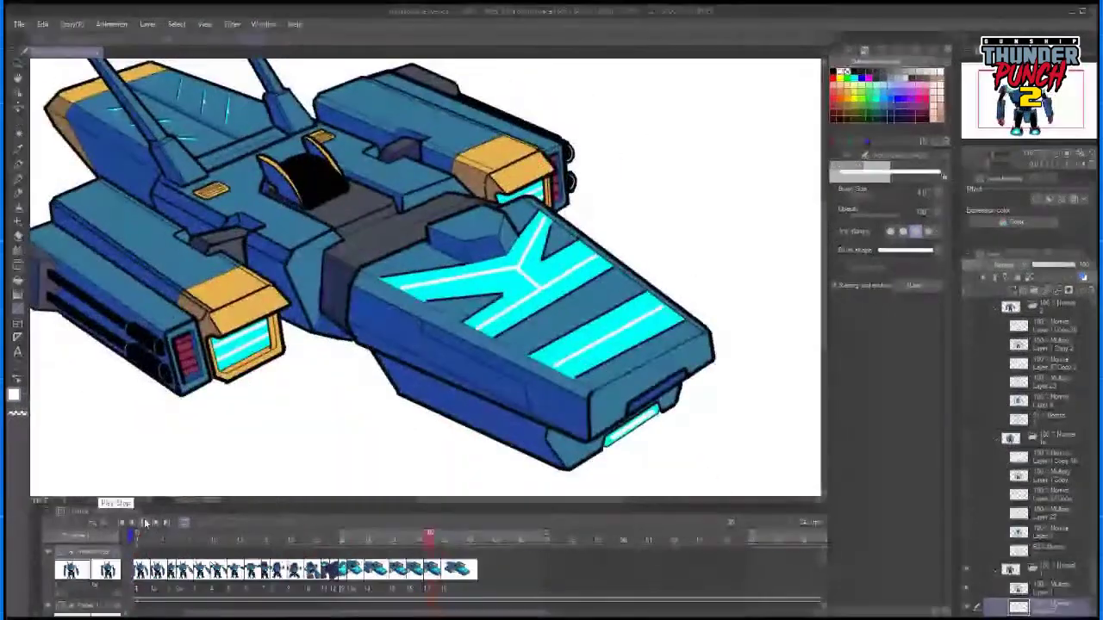
{"action": "left_click", "coordinate": [139, 523]}
Zoom out slightly on the ship, replay the sequence to check the framing, and return to frame 1.
{"action": "key", "text": "h"}
{"action": "scroll", "coordinate": [536, 335], "scroll_direction": "down", "scroll_amount": 1}
{"action": "left_click_drag", "start_coordinate": [540, 334], "coordinate": [531, 327]}
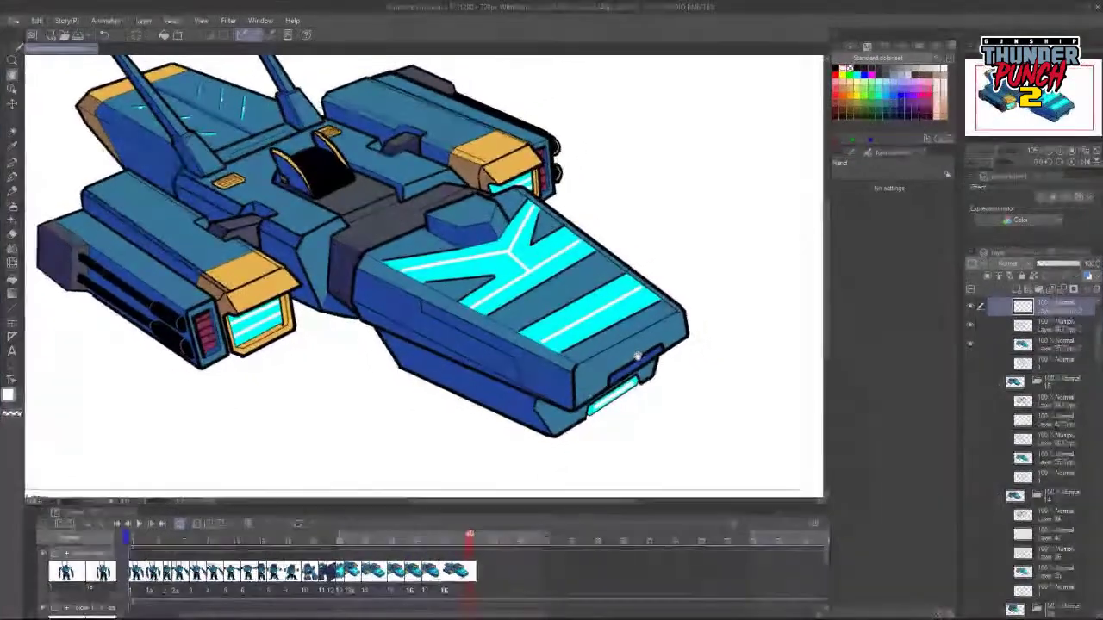
{"action": "key", "text": "p"}
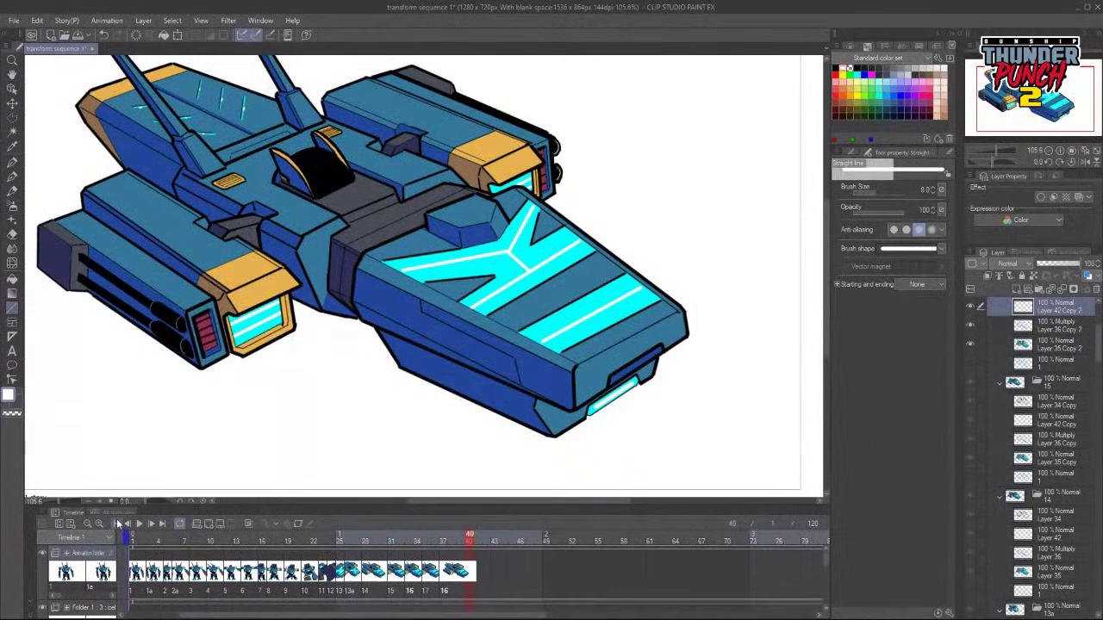
{"action": "left_click", "coordinate": [139, 523]}
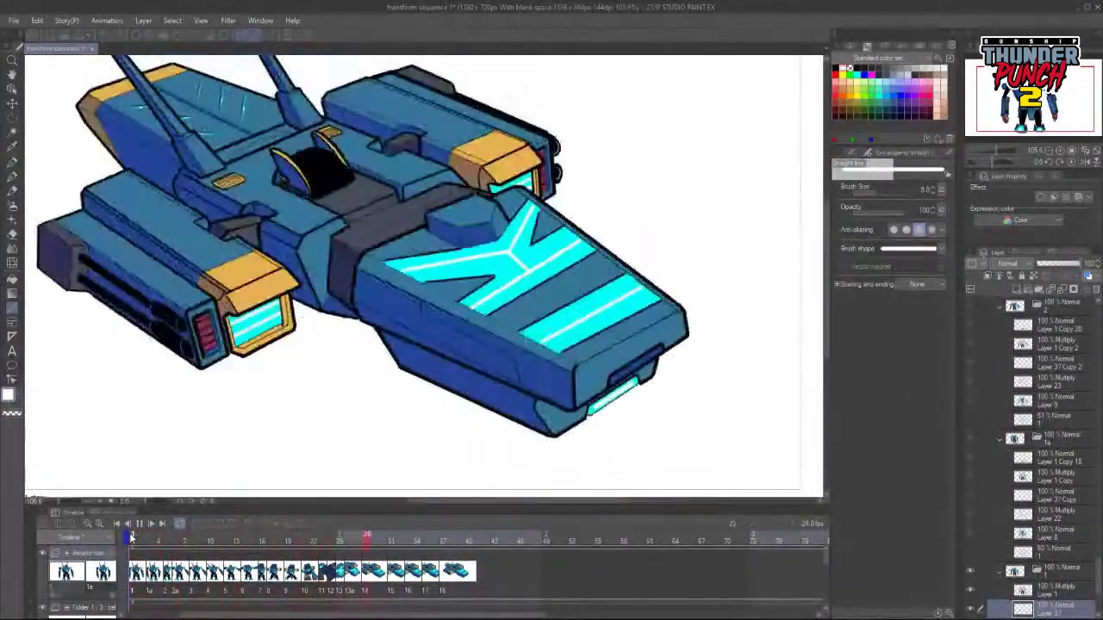
{"action": "left_click", "coordinate": [109, 528]}
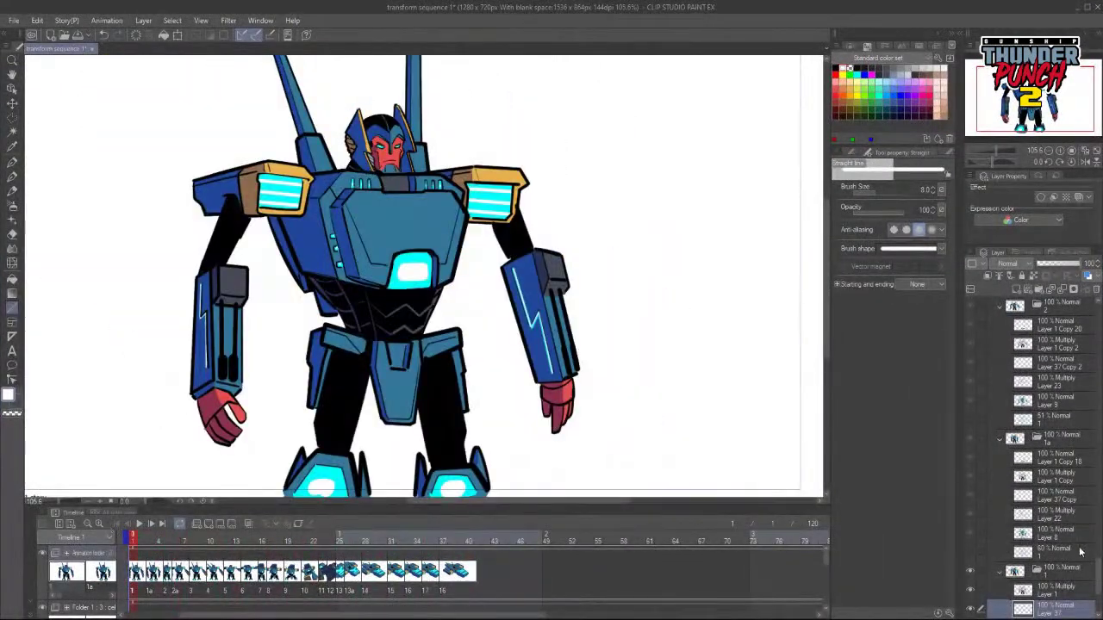
Show the starfield background layer BACK PAGES bg Copy behind the animation.
{"action": "scroll", "coordinate": [1089, 565], "scroll_direction": "down", "scroll_amount": 3}
{"action": "left_click", "coordinate": [971, 572]}
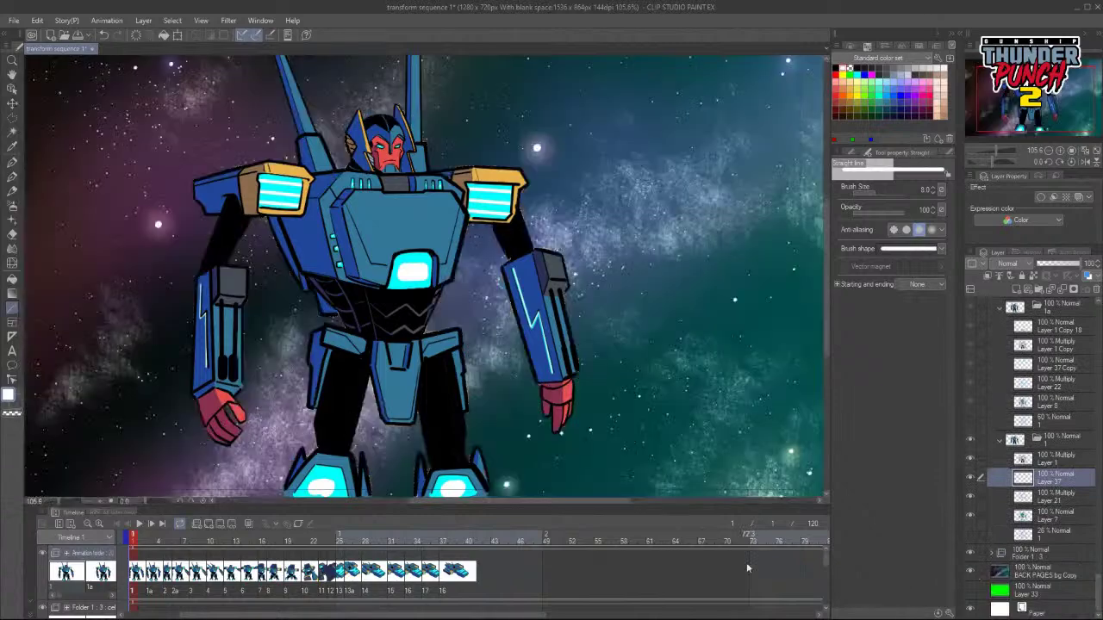
Play the animation over the starfield, then scrub from the opening frames to frame 16 to inspect cel 7's highlights.
{"action": "left_click", "coordinate": [141, 525]}
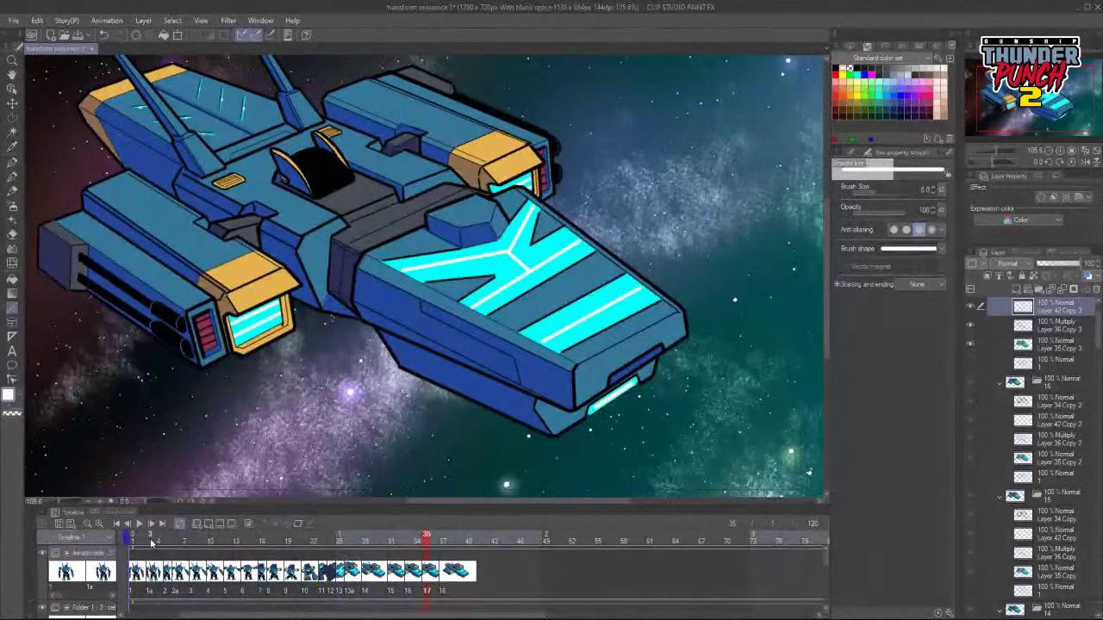
{"action": "left_click", "coordinate": [142, 539]}
{"action": "left_click_drag", "start_coordinate": [143, 540], "coordinate": [263, 535]}
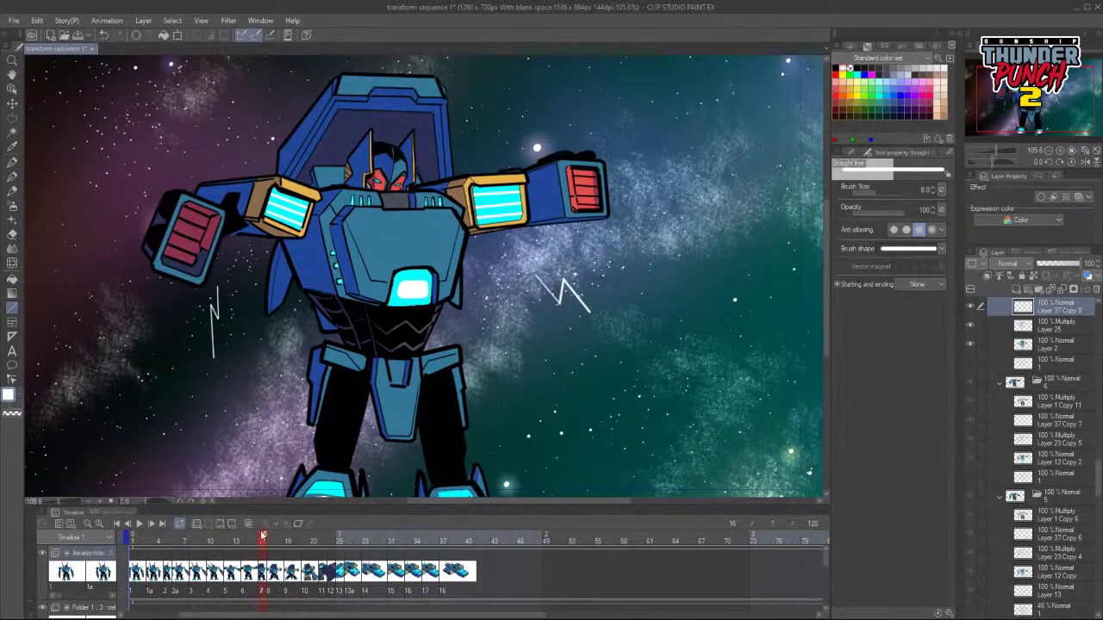
Erase the stray white zigzag lines beside the robot's forearms on cels 7 and 8.
{"action": "key", "text": "e"}
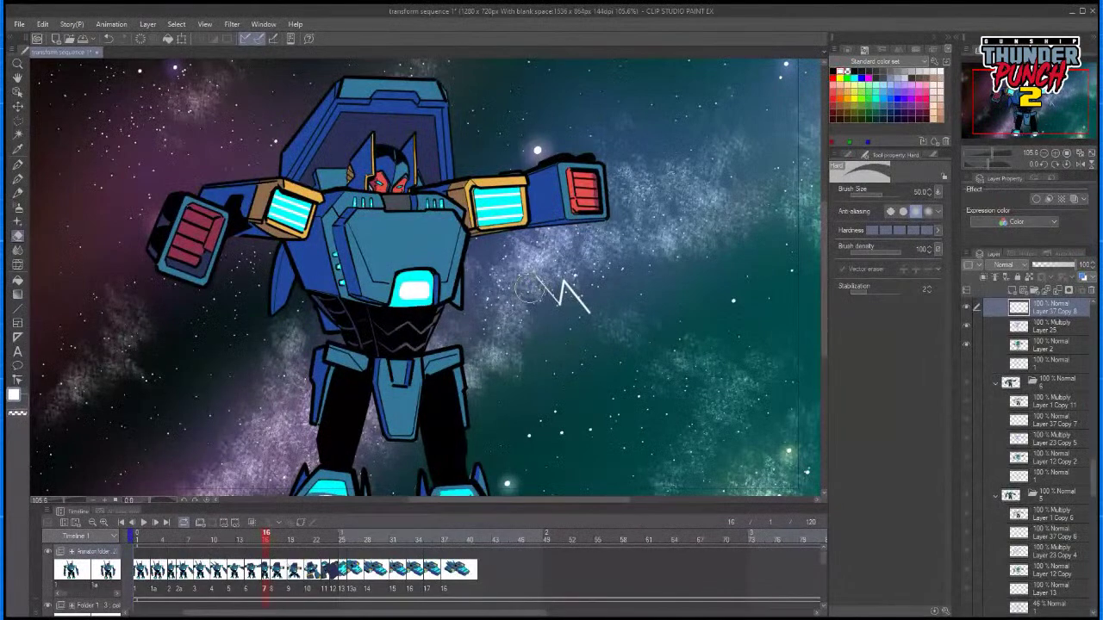
{"action": "left_click_drag", "start_coordinate": [267, 541], "coordinate": [280, 544]}
{"action": "left_click_drag", "start_coordinate": [218, 307], "coordinate": [221, 320]}
{"action": "left_click_drag", "start_coordinate": [536, 297], "coordinate": [591, 328]}
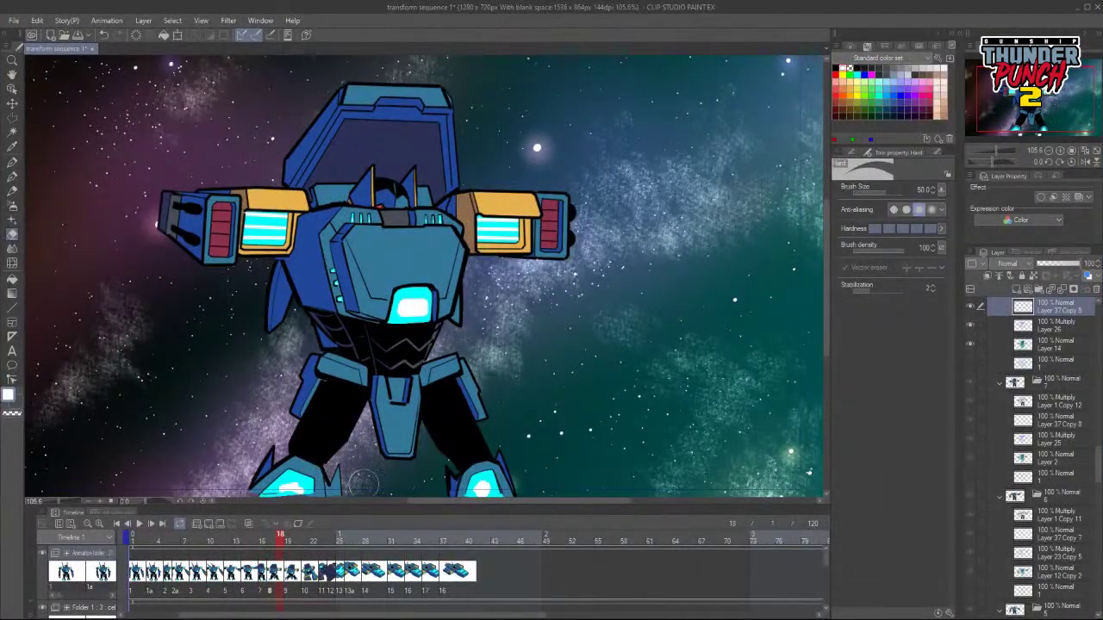
Erase the stray white lines on both sides of the robot on the cel after cel 8, return to frame 1, and save the file.
{"action": "left_click_drag", "start_coordinate": [281, 539], "coordinate": [289, 541]}
{"action": "left_click_drag", "start_coordinate": [229, 332], "coordinate": [215, 392]}
{"action": "left_click_drag", "start_coordinate": [572, 313], "coordinate": [591, 340]}
{"action": "mouse_move", "coordinate": [293, 543]}
{"action": "left_mouse_down"}
{"action": "mouse_move", "coordinate": [407, 544]}
{"action": "mouse_move", "coordinate": [69, 548]}
{"action": "left_mouse_up"}
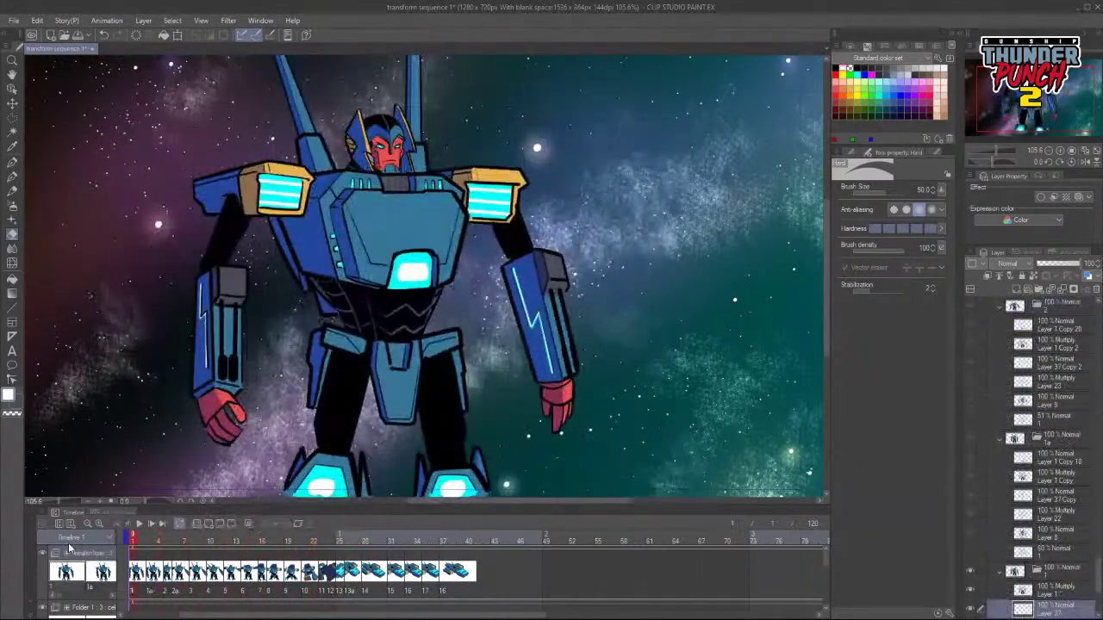
{"action": "left_click", "coordinate": [78, 35]}
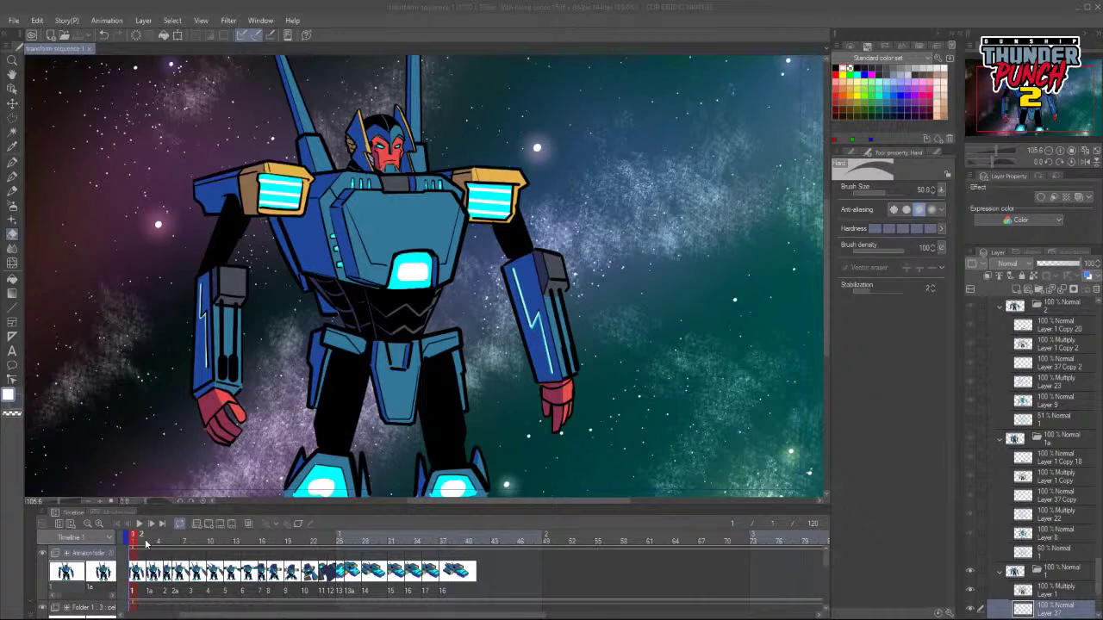
Play the transformation repeatedly from frame 1 over the starfield to check the cels for stray marks.
{"action": "mouse_move", "coordinate": [134, 541]}
{"action": "left_mouse_down"}
{"action": "mouse_move", "coordinate": [402, 543]}
{"action": "mouse_move", "coordinate": [137, 542]}
{"action": "left_mouse_up"}
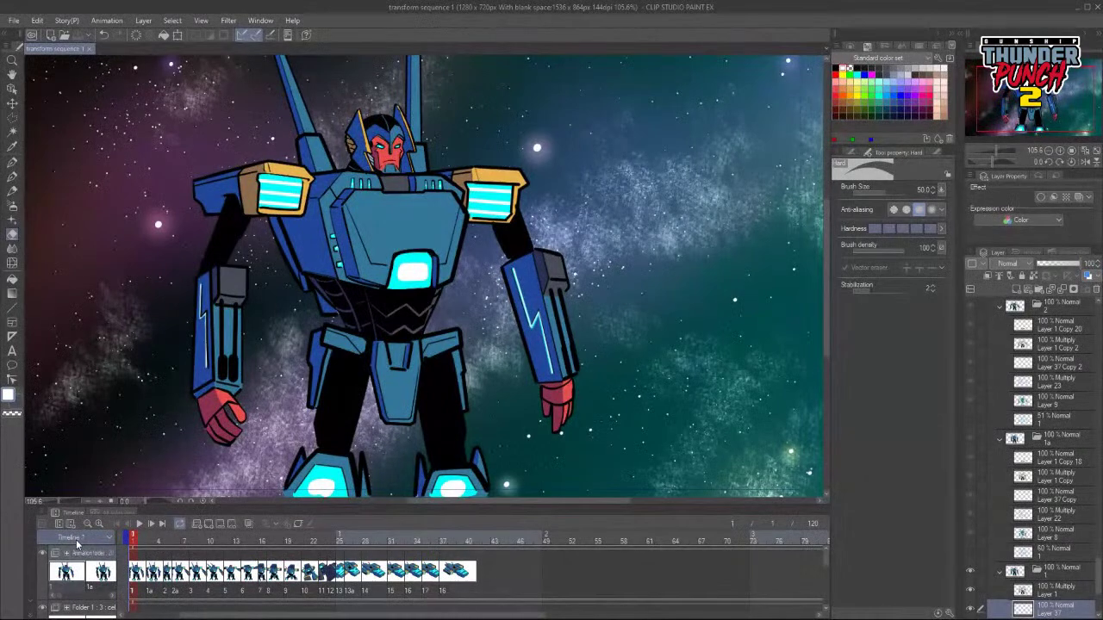
{"action": "left_click", "coordinate": [141, 524]}
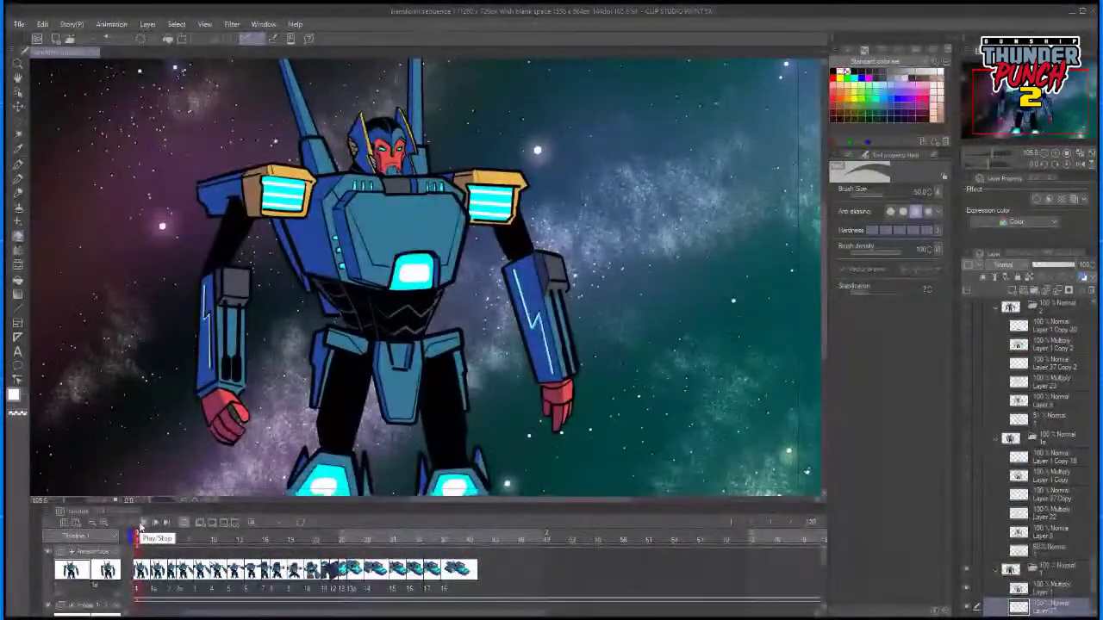
{"action": "left_click", "coordinate": [144, 526]}
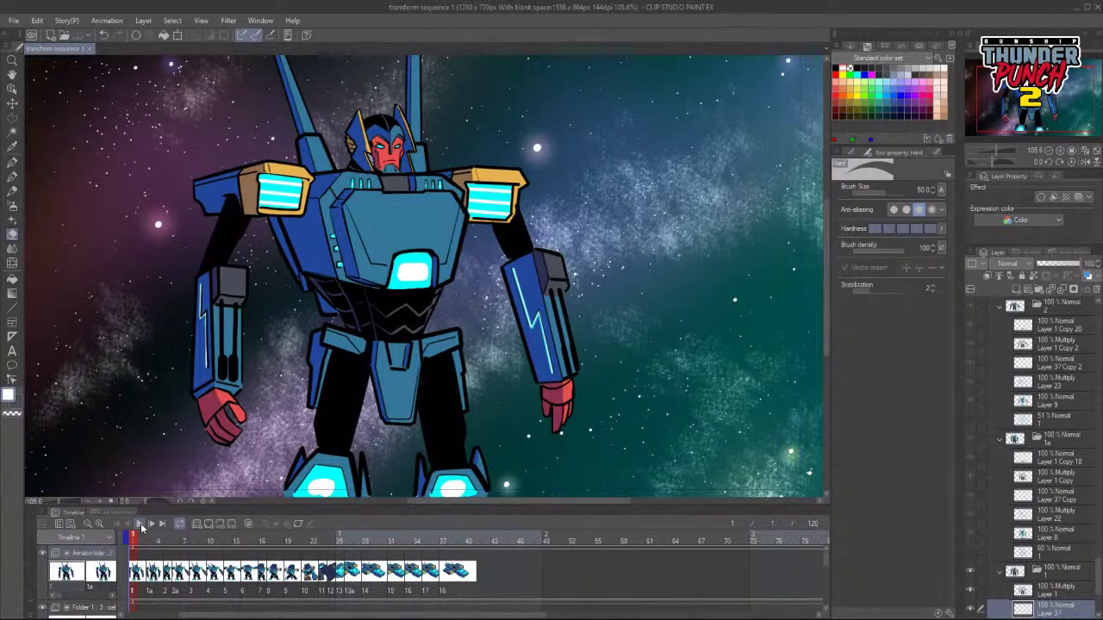
{"action": "left_click", "coordinate": [141, 525]}
{"action": "left_click", "coordinate": [142, 524]}
{"action": "left_click", "coordinate": [140, 528]}
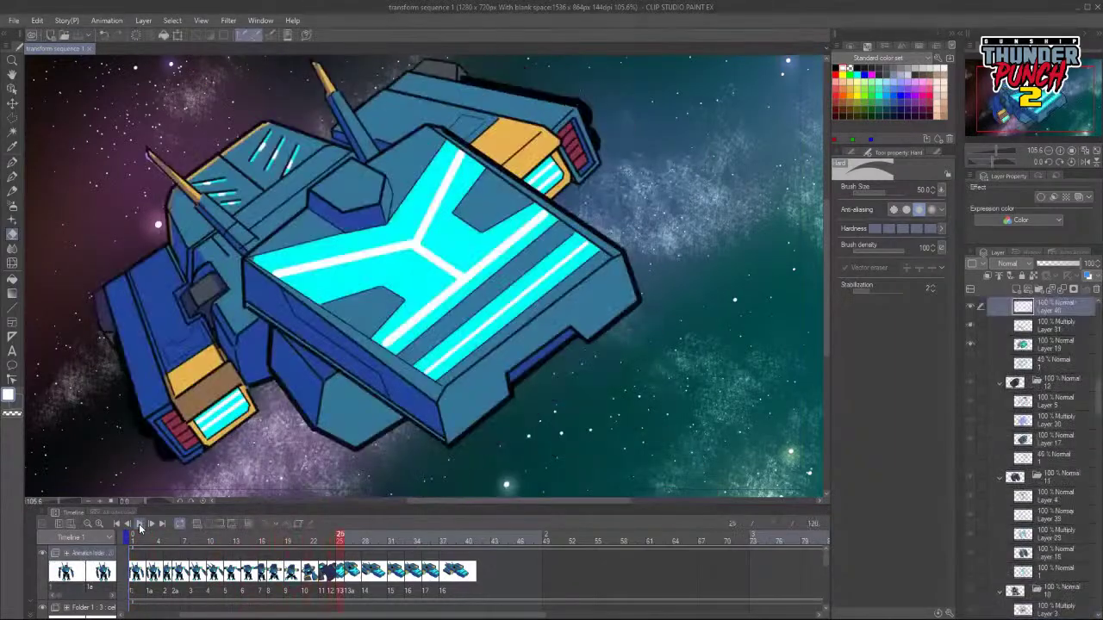
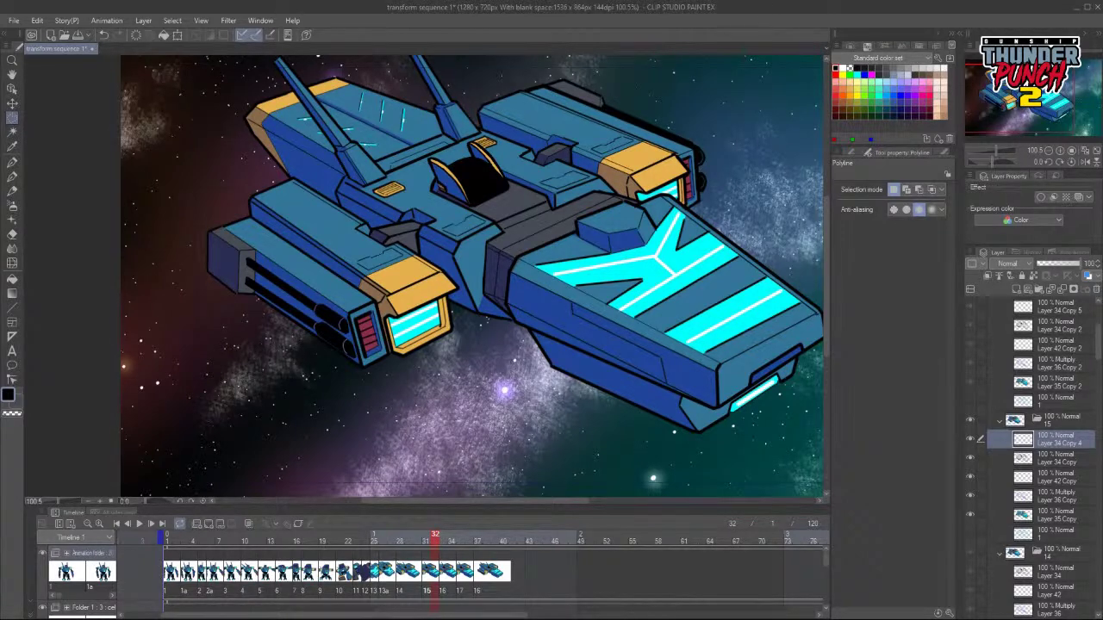
Return to frame 1, play the sequence through to the finished ship, and go back to frame 1.
{"action": "left_click_drag", "start_coordinate": [437, 541], "coordinate": [122, 536]}
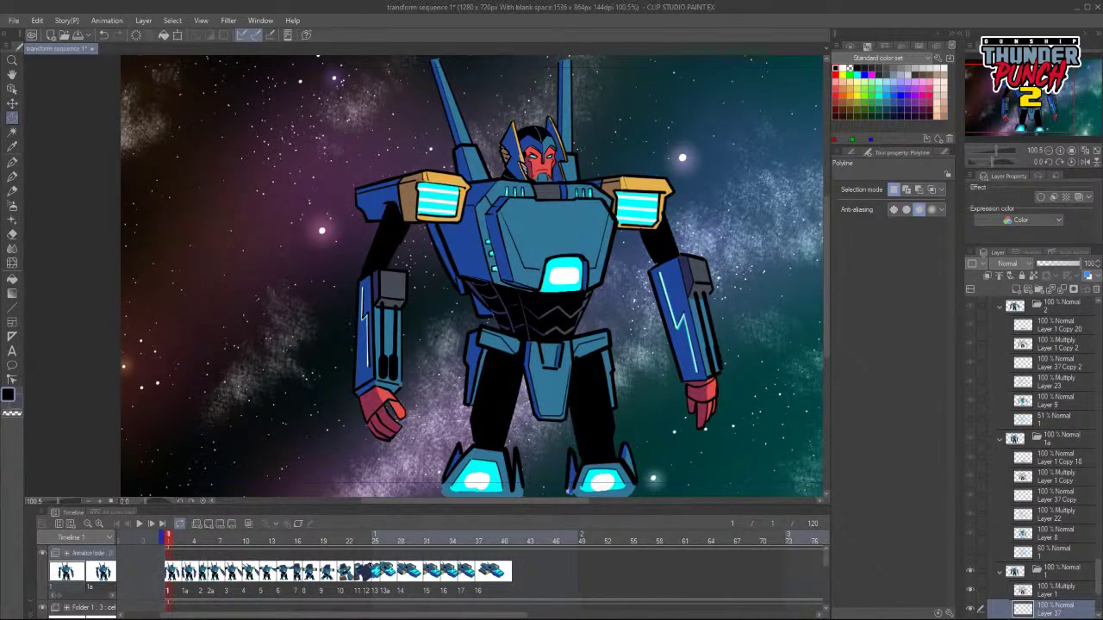
{"action": "left_click", "coordinate": [145, 524]}
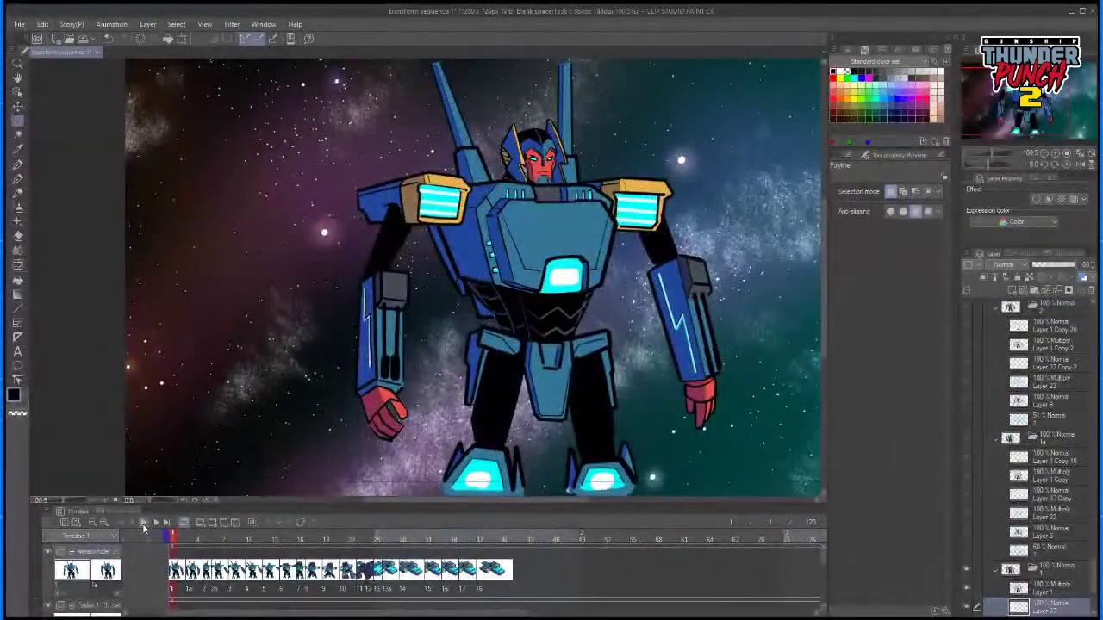
{"action": "left_click", "coordinate": [139, 527]}
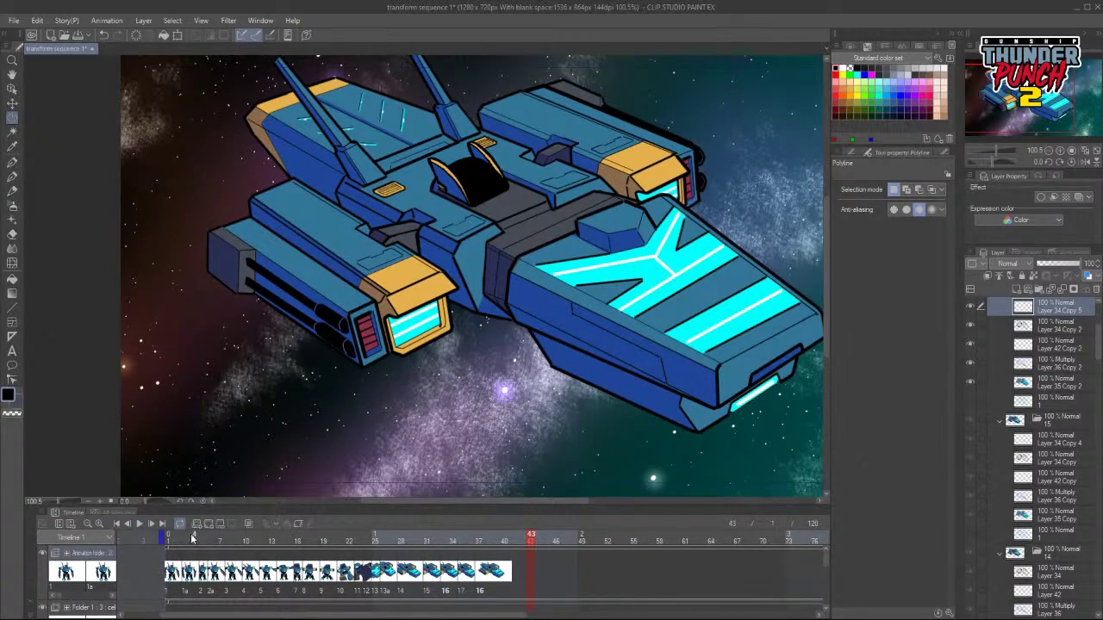
{"action": "left_click_drag", "start_coordinate": [173, 540], "coordinate": [171, 577]}
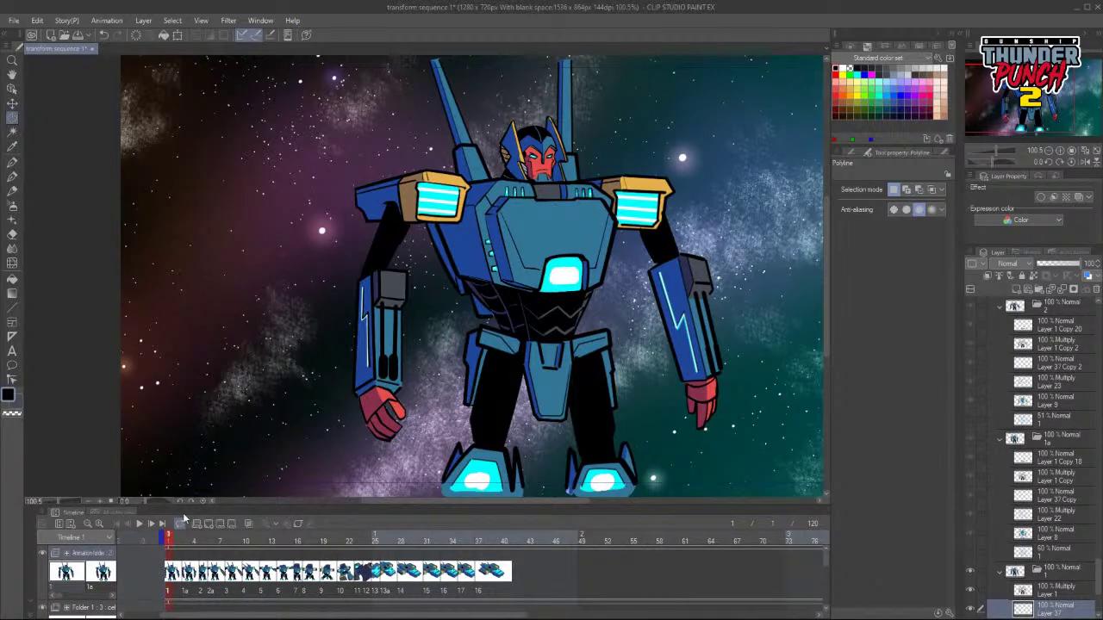
Scrub the timeline between the robot and ship cels to review the sequence, ending at frame 1.
{"action": "left_click_drag", "start_coordinate": [169, 538], "coordinate": [367, 536]}
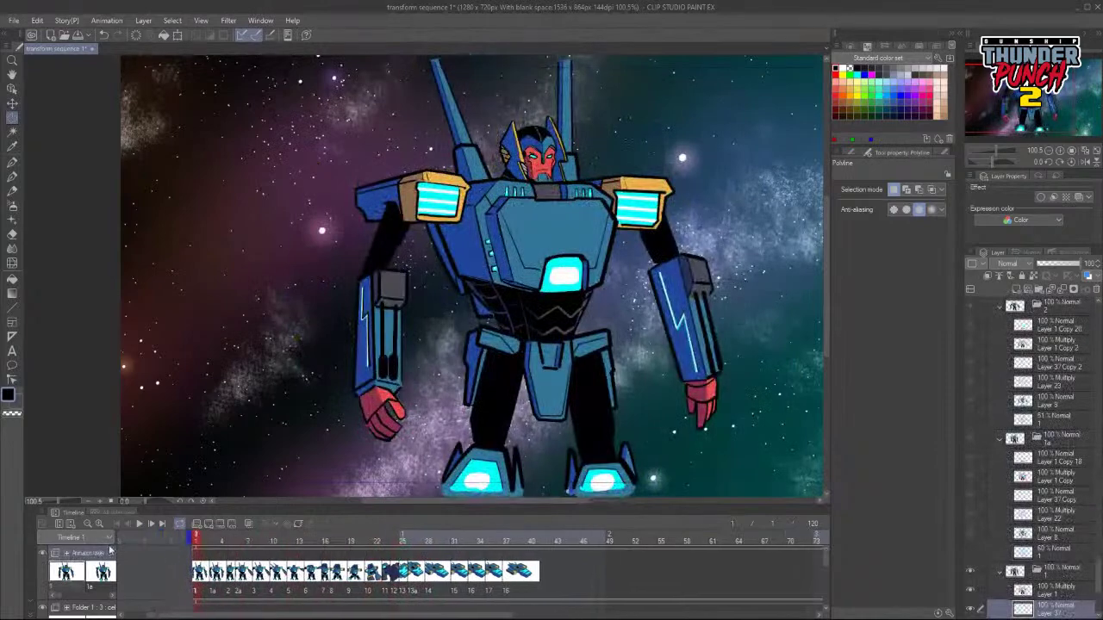
{"action": "left_click_drag", "start_coordinate": [429, 535], "coordinate": [191, 604]}
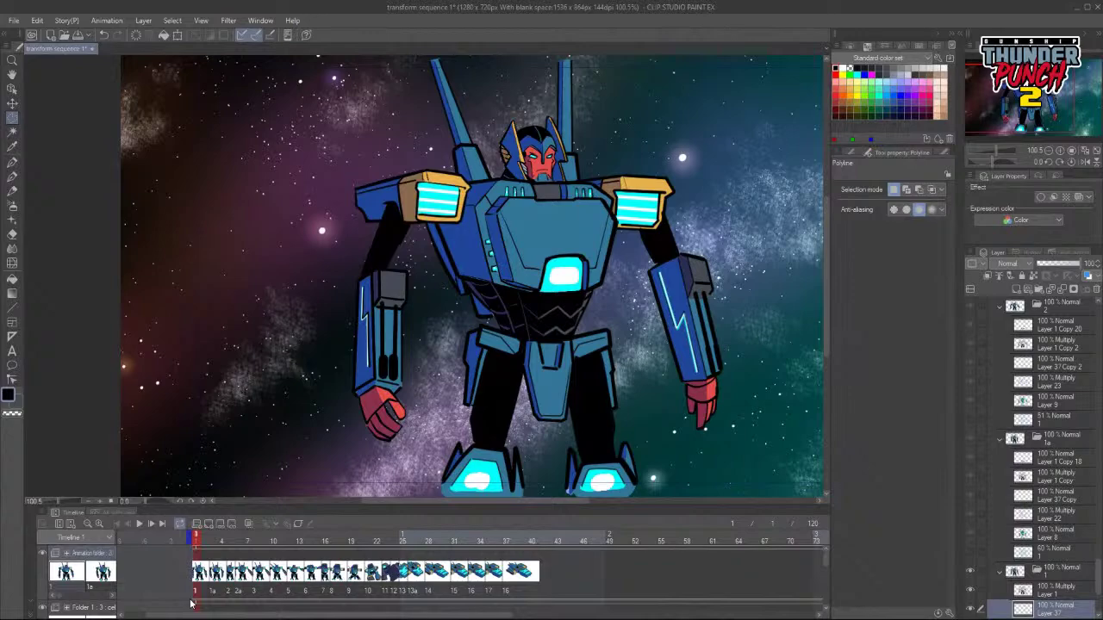
{"action": "mouse_move", "coordinate": [193, 602]}
{"action": "left_mouse_down"}
{"action": "mouse_move", "coordinate": [373, 595]}
{"action": "mouse_move", "coordinate": [209, 602]}
{"action": "mouse_move", "coordinate": [193, 615]}
{"action": "left_mouse_up"}
{"action": "left_click_drag", "start_coordinate": [197, 542], "coordinate": [230, 591]}
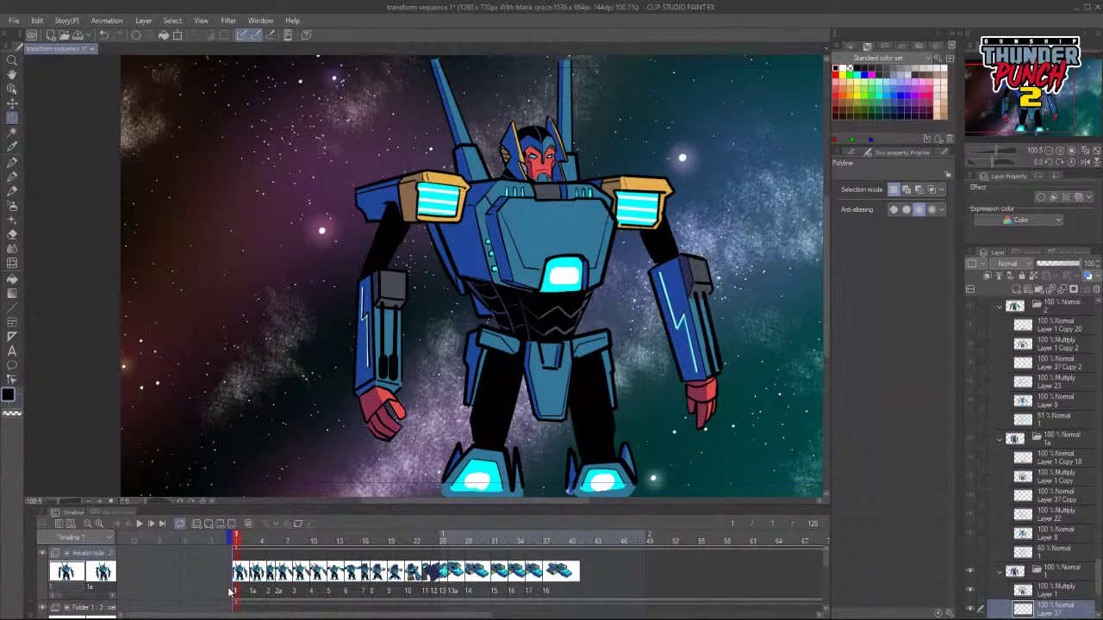
{"action": "left_click_drag", "start_coordinate": [235, 592], "coordinate": [189, 578]}
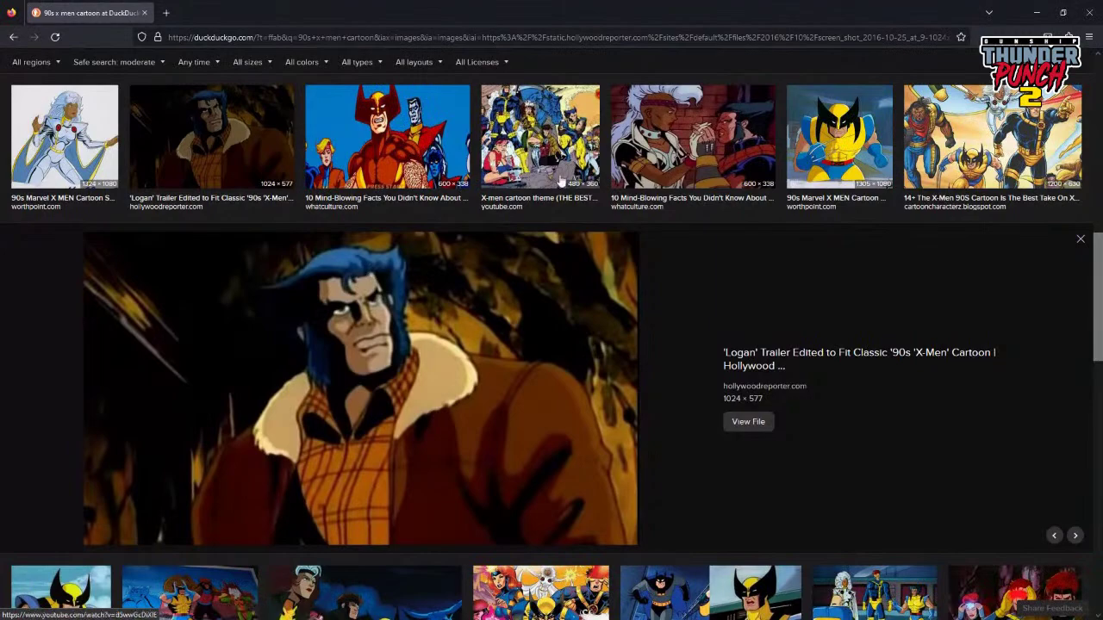
Browse the "90s x men cartoon" image results in the web browser, enlarging the Cyclops and Rogue, Storm, and team stills to examine their cel shading.
{"action": "scroll", "coordinate": [448, 427], "scroll_direction": "down", "scroll_amount": 3}
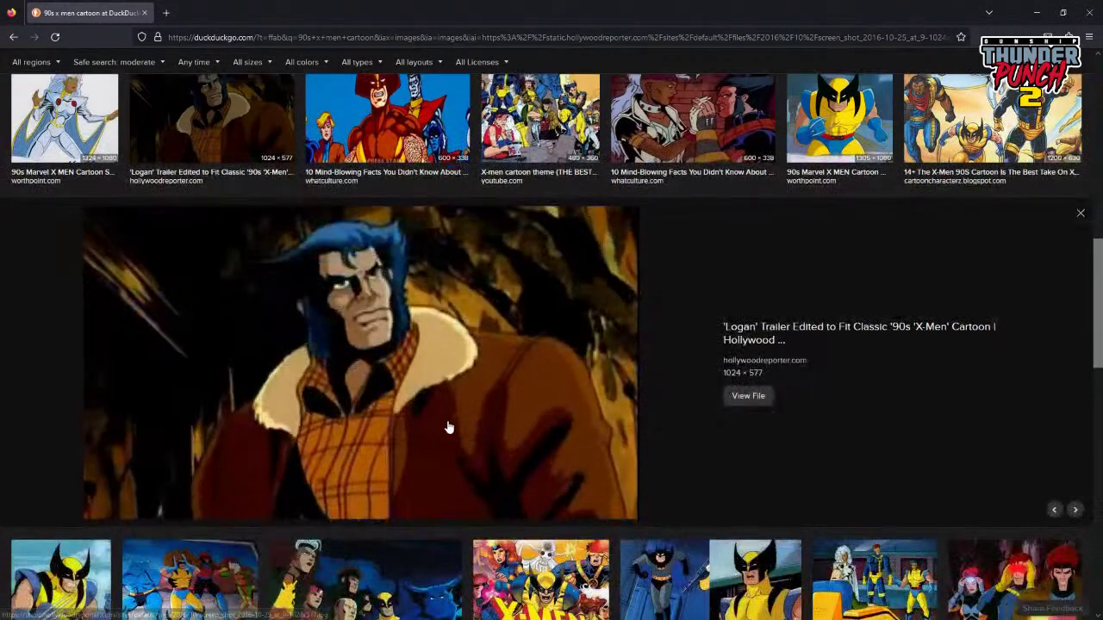
{"action": "left_click", "coordinate": [446, 433]}
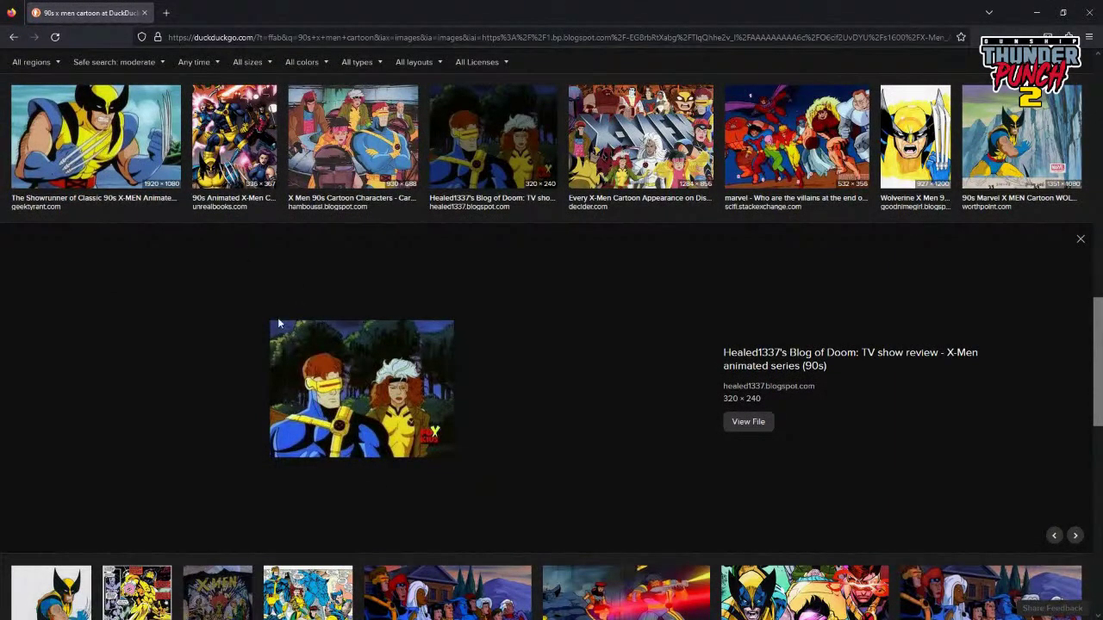
{"action": "scroll", "coordinate": [277, 343], "scroll_direction": "down", "scroll_amount": 4}
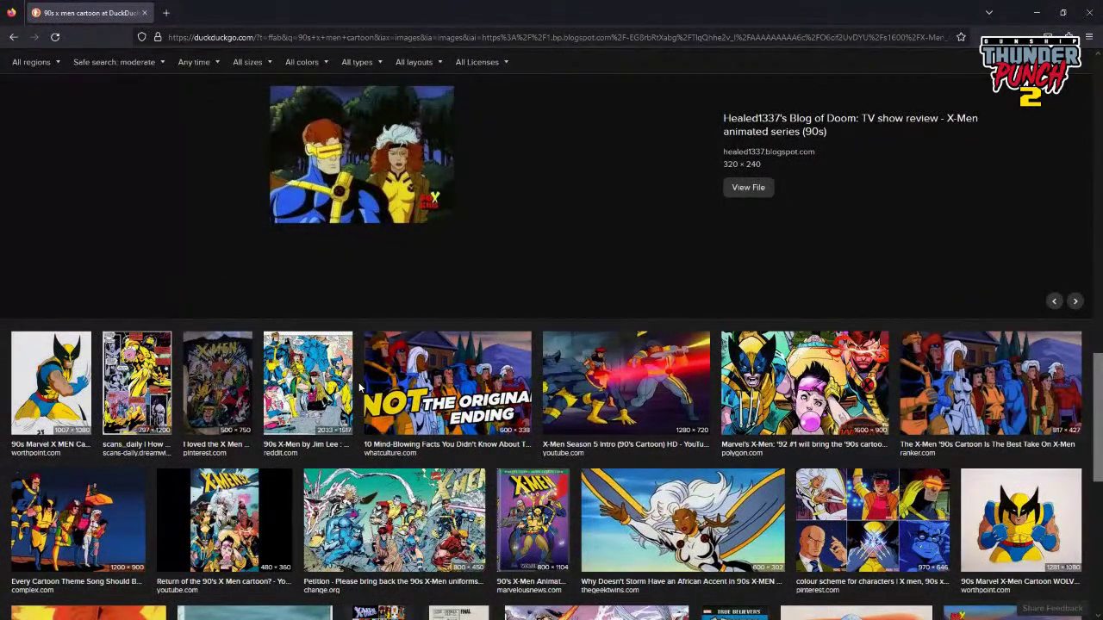
{"action": "scroll", "coordinate": [360, 388], "scroll_direction": "down", "scroll_amount": 2}
{"action": "left_click", "coordinate": [625, 417]}
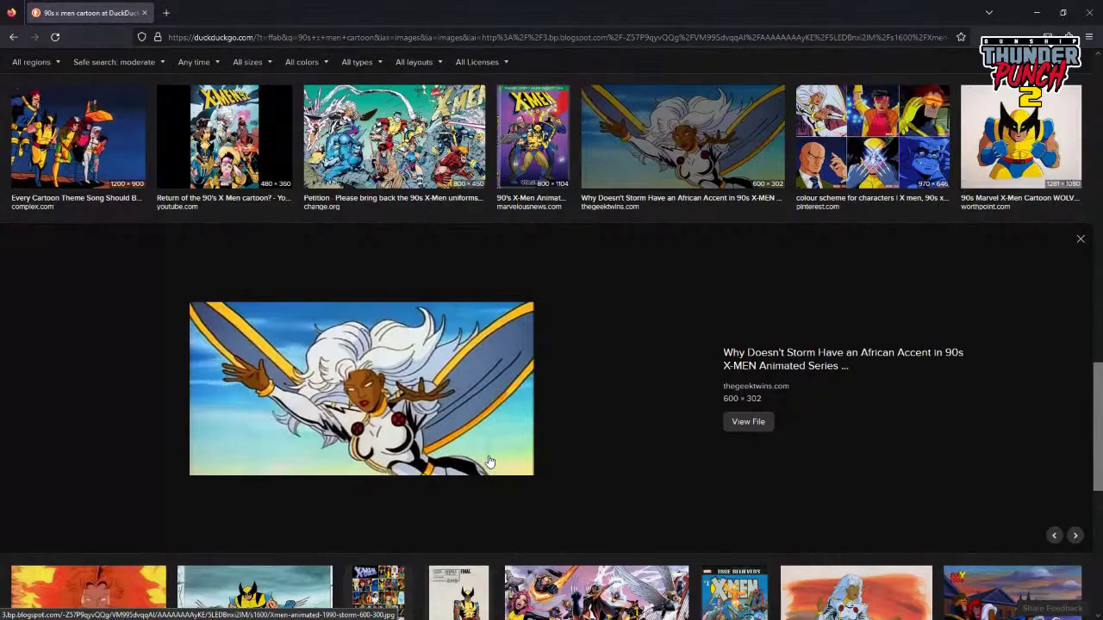
{"action": "scroll", "coordinate": [471, 425], "scroll_direction": "up", "scroll_amount": 6}
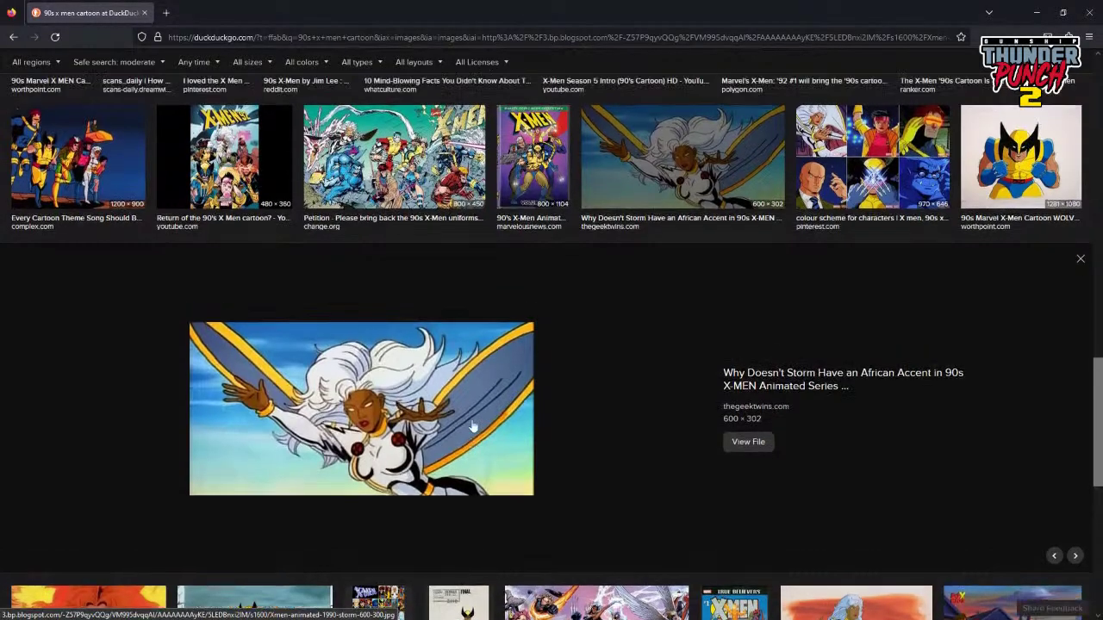
{"action": "scroll", "coordinate": [471, 425], "scroll_direction": "down", "scroll_amount": 2}
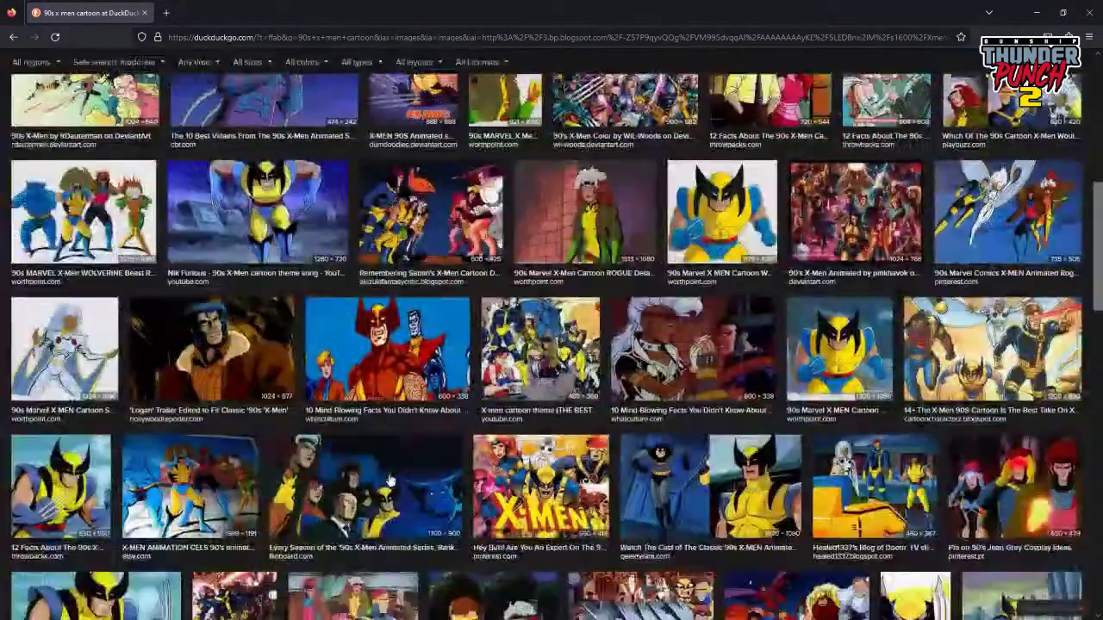
{"action": "left_click", "coordinate": [366, 535]}
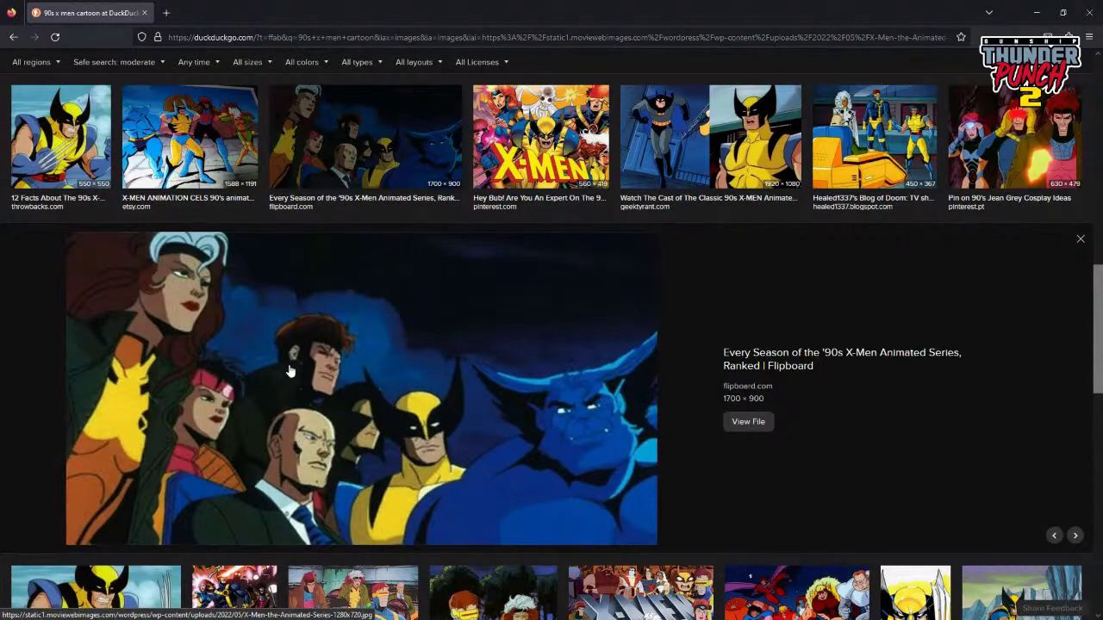
{"action": "scroll", "coordinate": [340, 368], "scroll_direction": "up", "scroll_amount": 10}
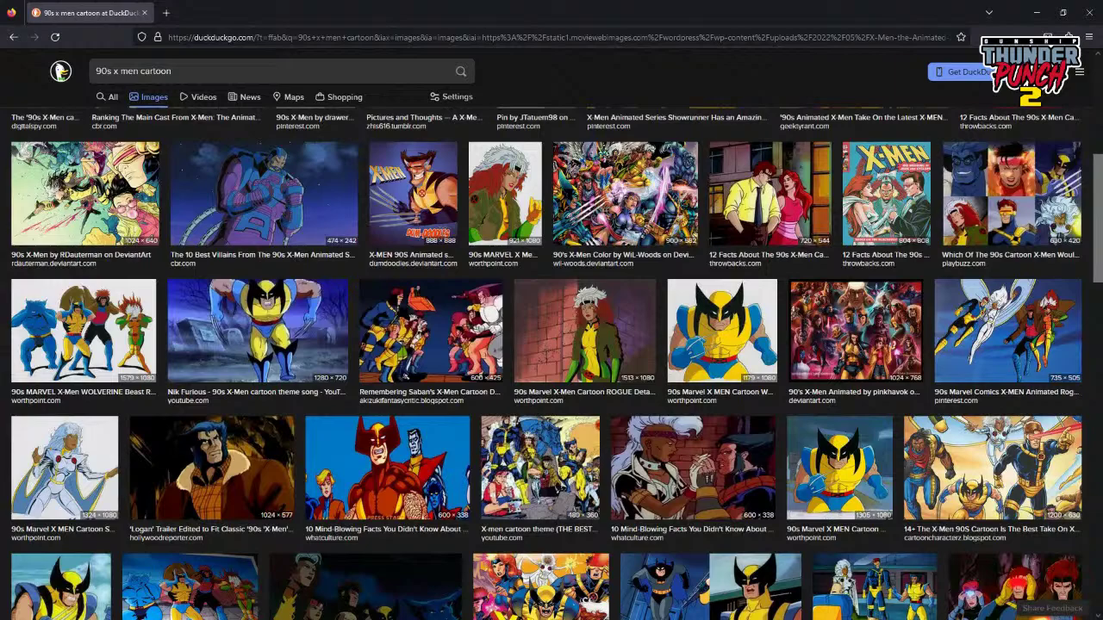
{"action": "scroll", "coordinate": [418, 453], "scroll_direction": "up", "scroll_amount": 8}
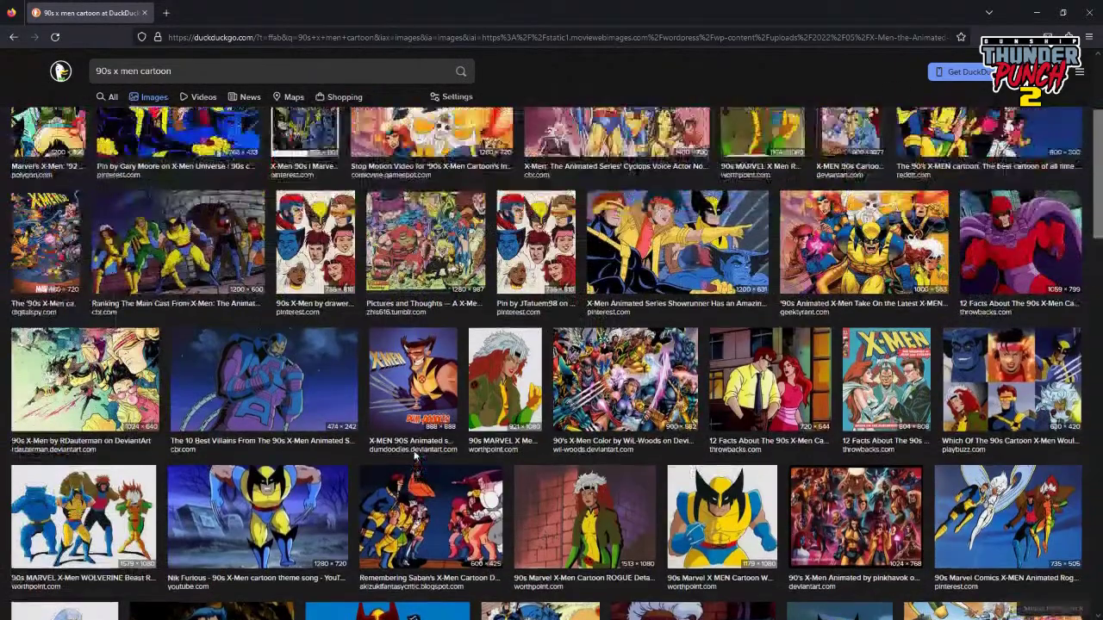